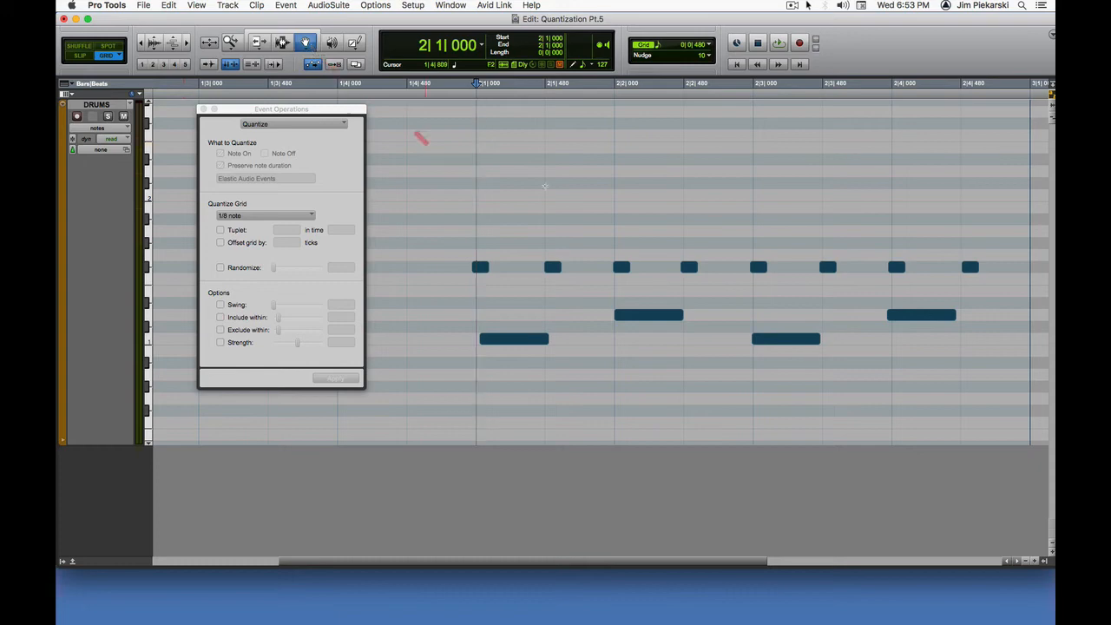
Step: Bring the EZdrummer window into view, audition the snare, kick and hi-hat, and move the window back off the edit area
{"action": "scroll", "coordinate": [556, 122], "scroll_direction": "left", "scroll_amount": 1}
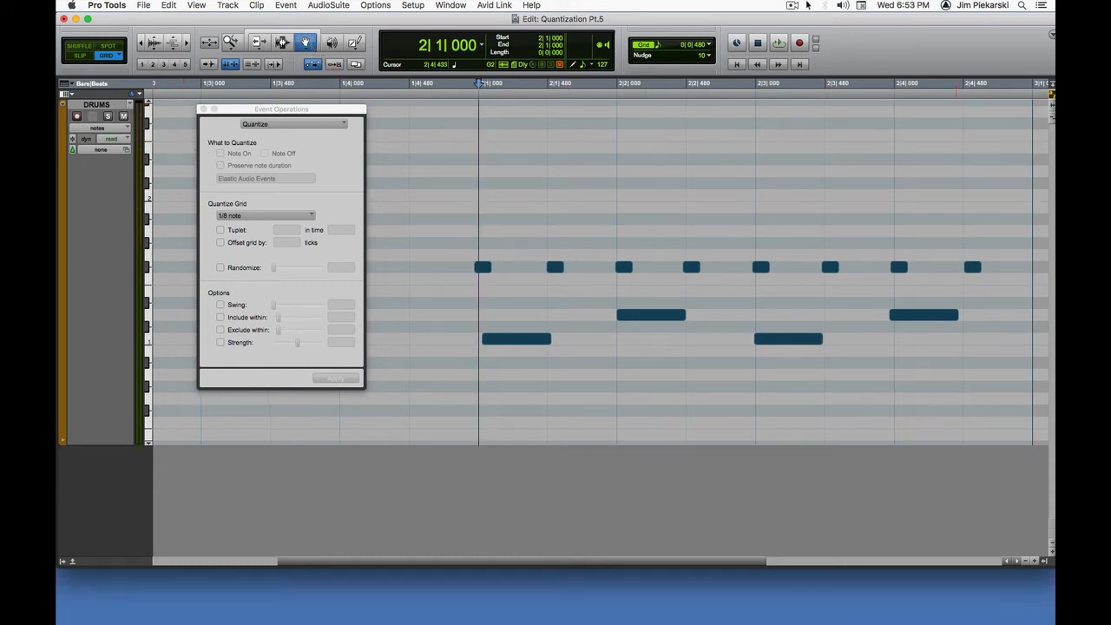
{"action": "left_click_drag", "start_coordinate": [1055, 73], "coordinate": [448, 42]}
{"action": "left_click", "coordinate": [545, 302]}
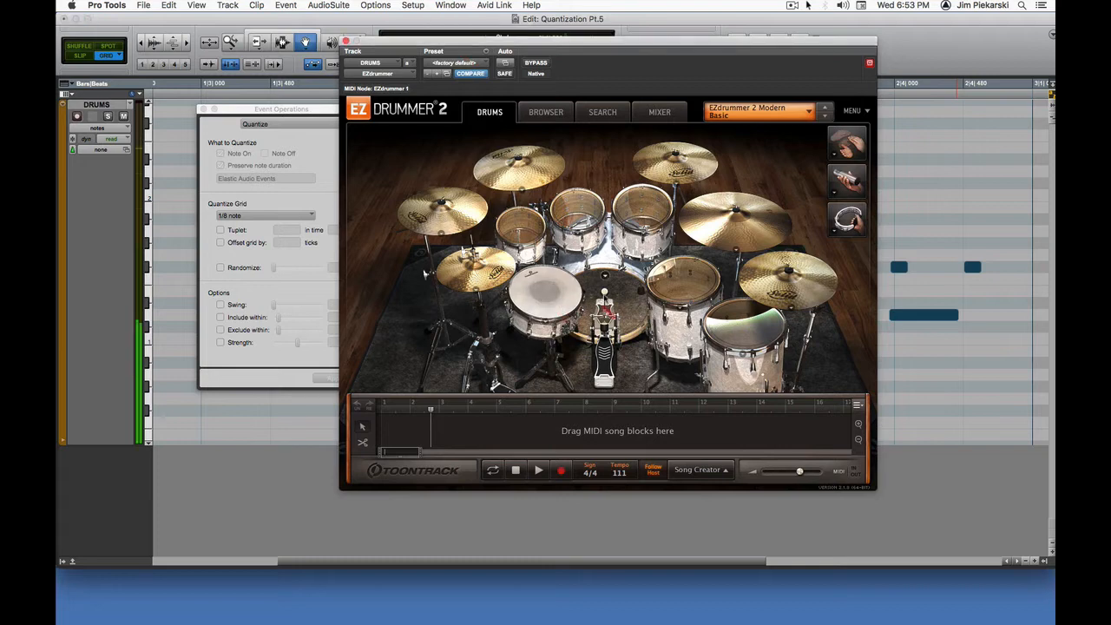
{"action": "left_click", "coordinate": [608, 313]}
{"action": "left_click", "coordinate": [499, 273]}
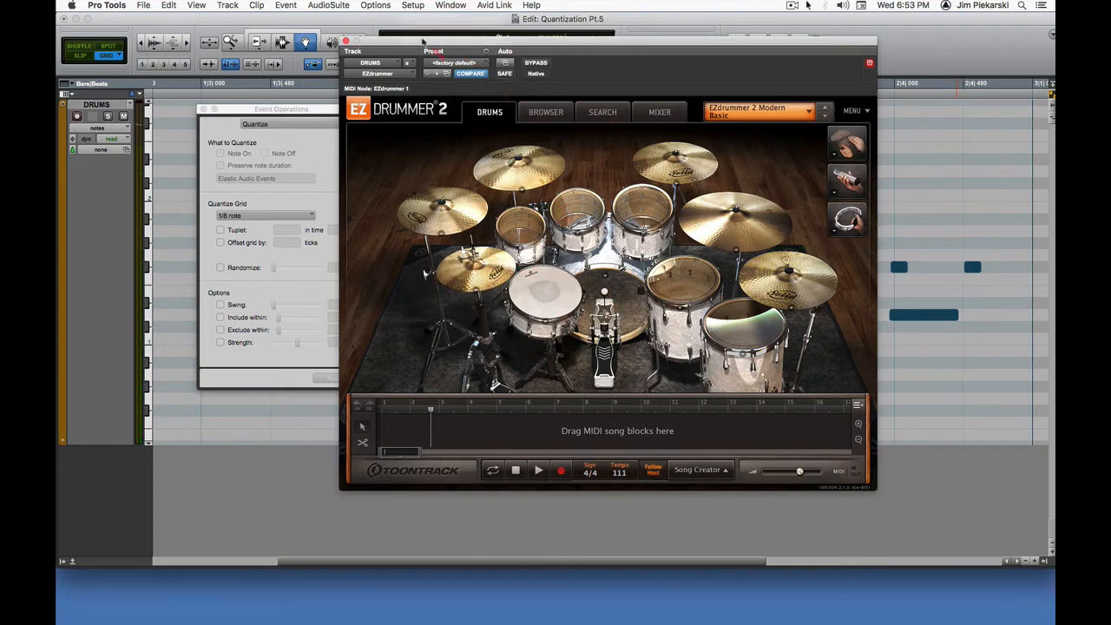
{"action": "left_click_drag", "start_coordinate": [413, 43], "coordinate": [1055, 43]}
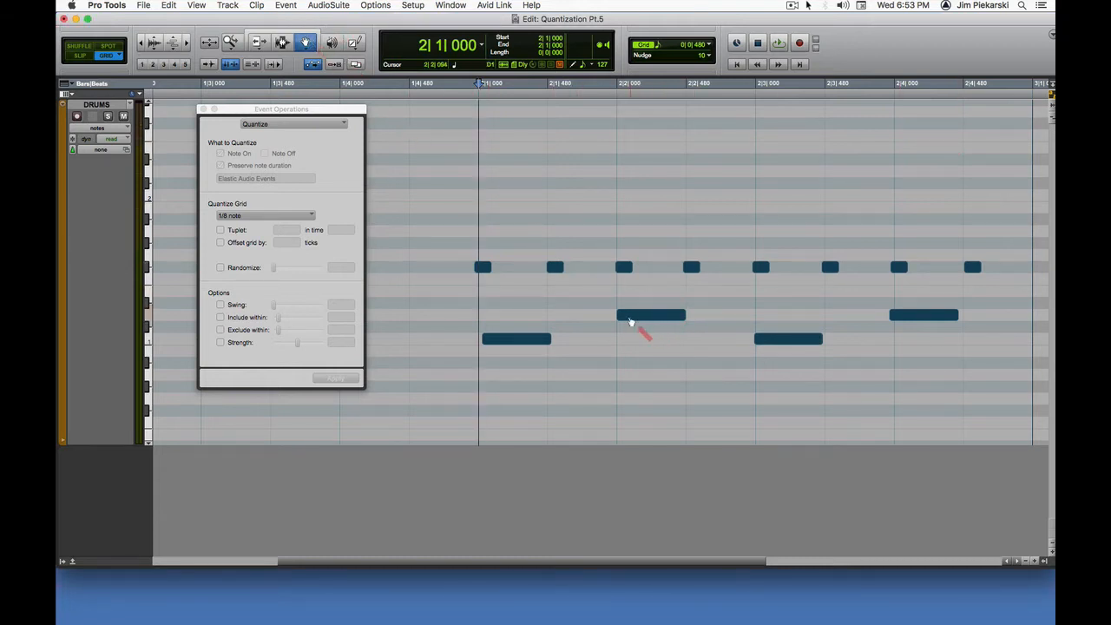
Step: Audition the two kick notes and the two snare notes in bar 2 of the DRUMS track
{"action": "left_click", "coordinate": [516, 340]}
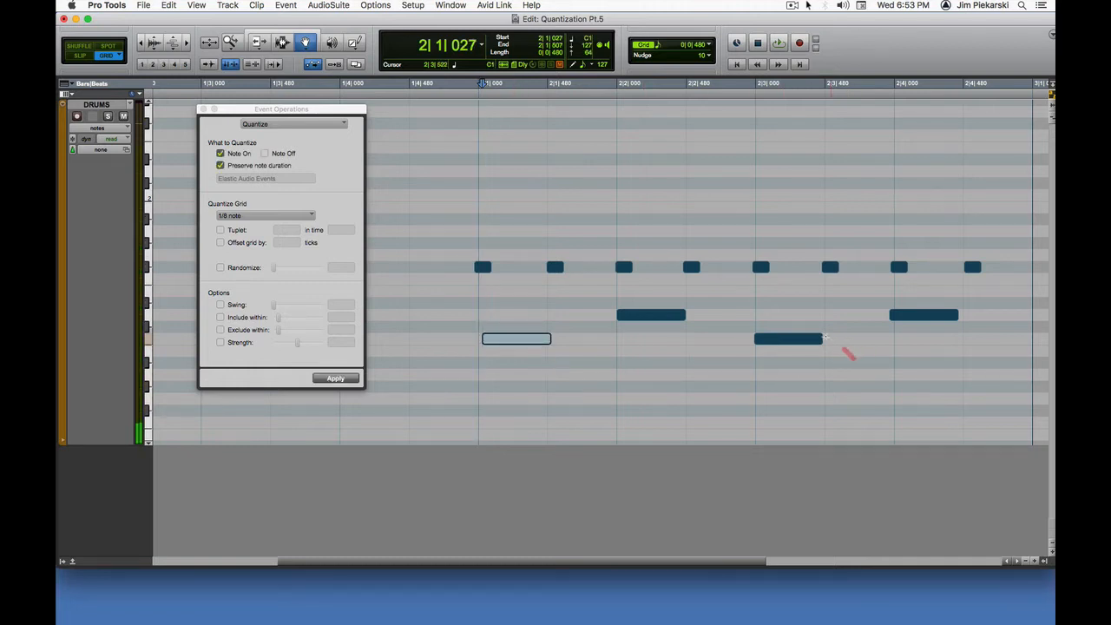
{"action": "left_click", "coordinate": [793, 342]}
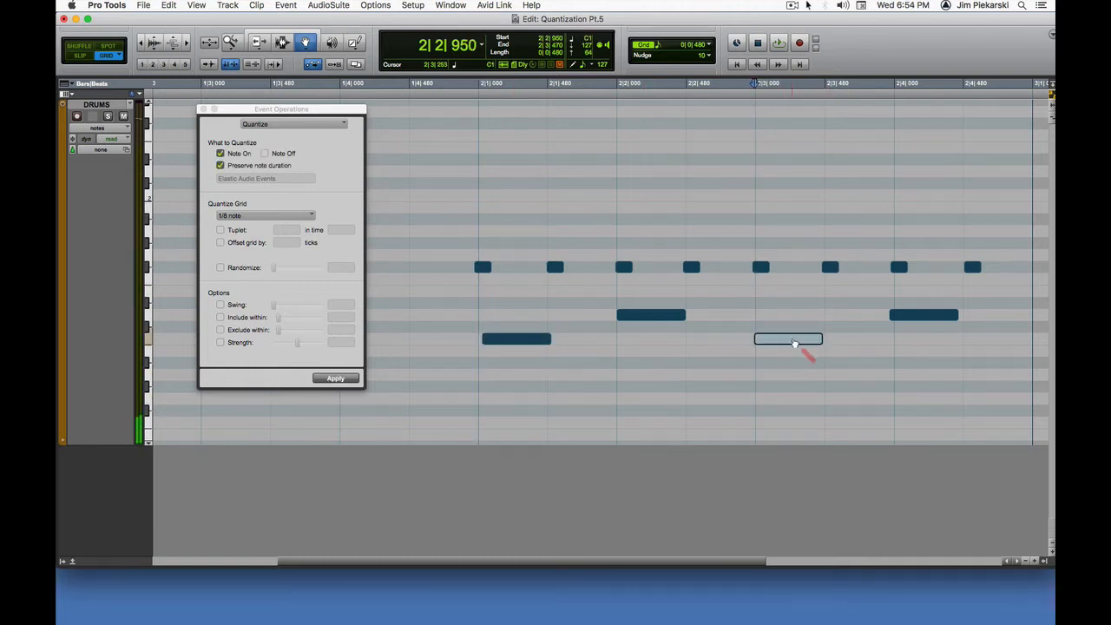
{"action": "scroll", "coordinate": [633, 322], "scroll_direction": "left", "scroll_amount": 1}
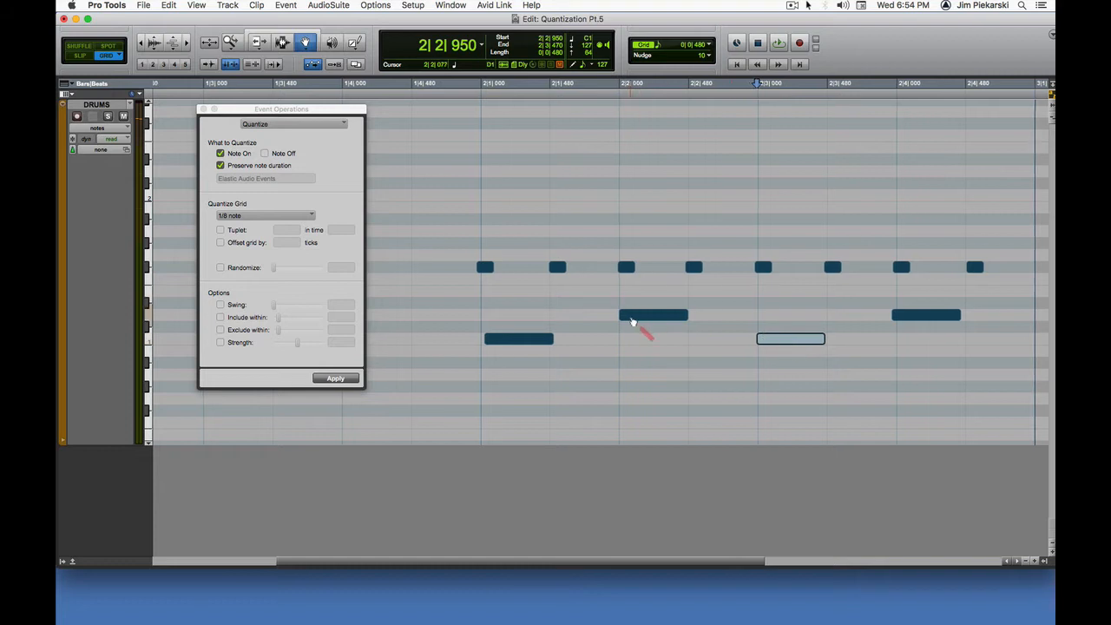
{"action": "left_click", "coordinate": [633, 322]}
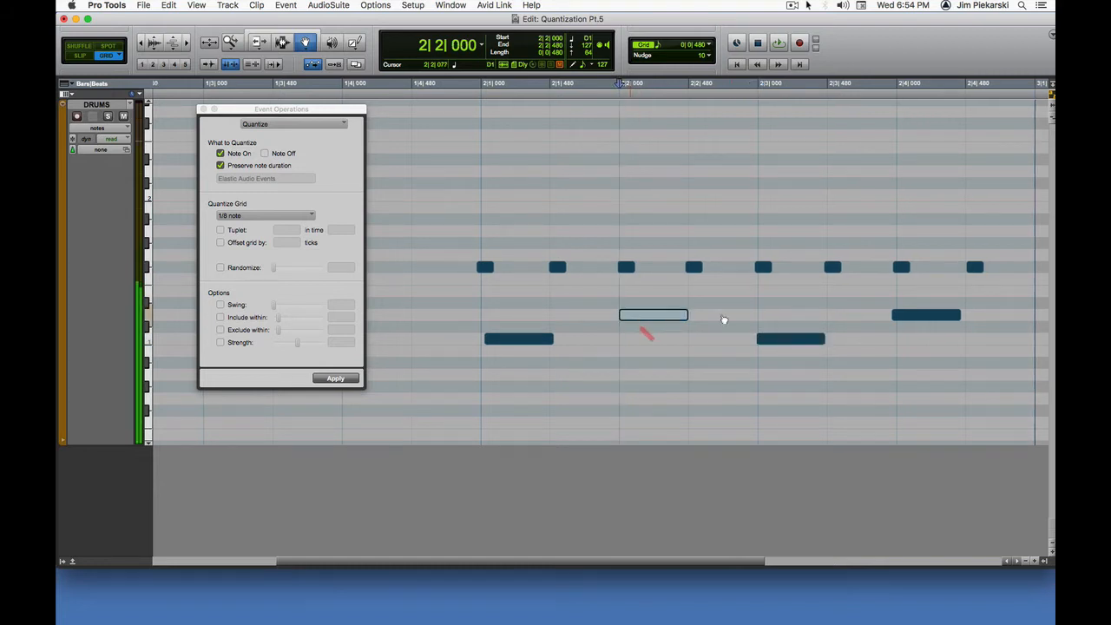
{"action": "left_click", "coordinate": [918, 319]}
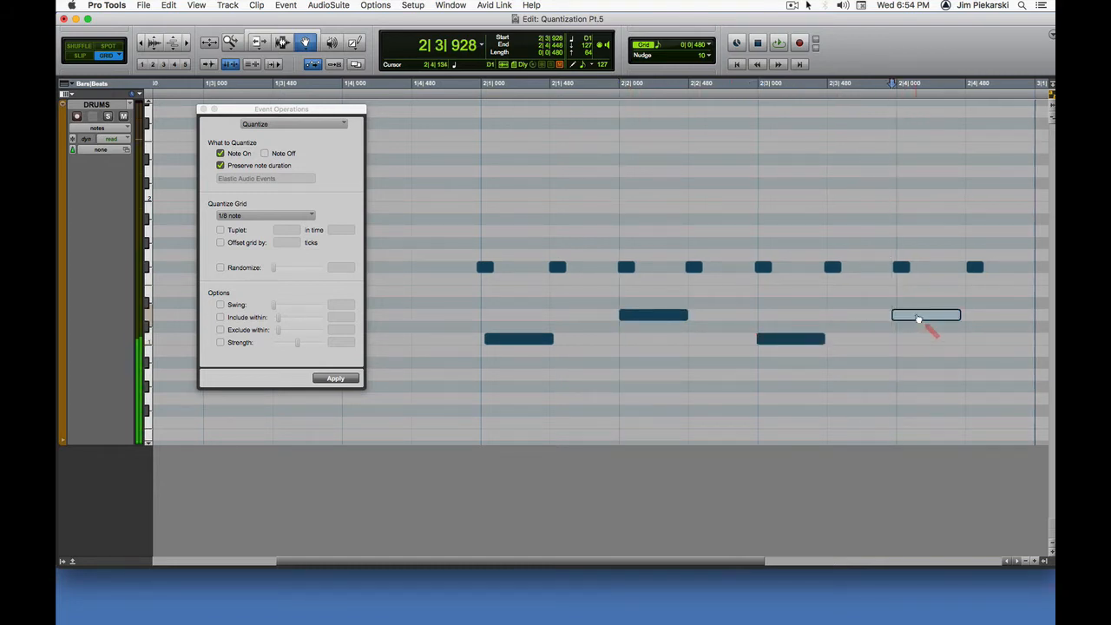
Step: Audition each of the eight hi-hat notes in bar 2 one after another
{"action": "left_click", "coordinate": [486, 269]}
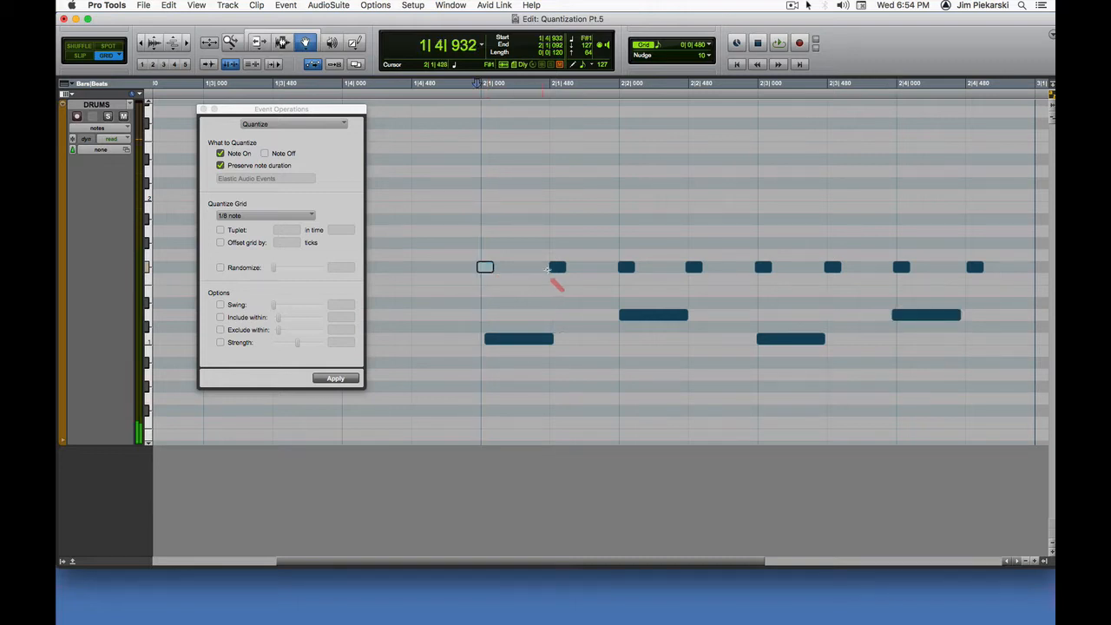
{"action": "left_click", "coordinate": [557, 268]}
{"action": "left_click", "coordinate": [629, 268]}
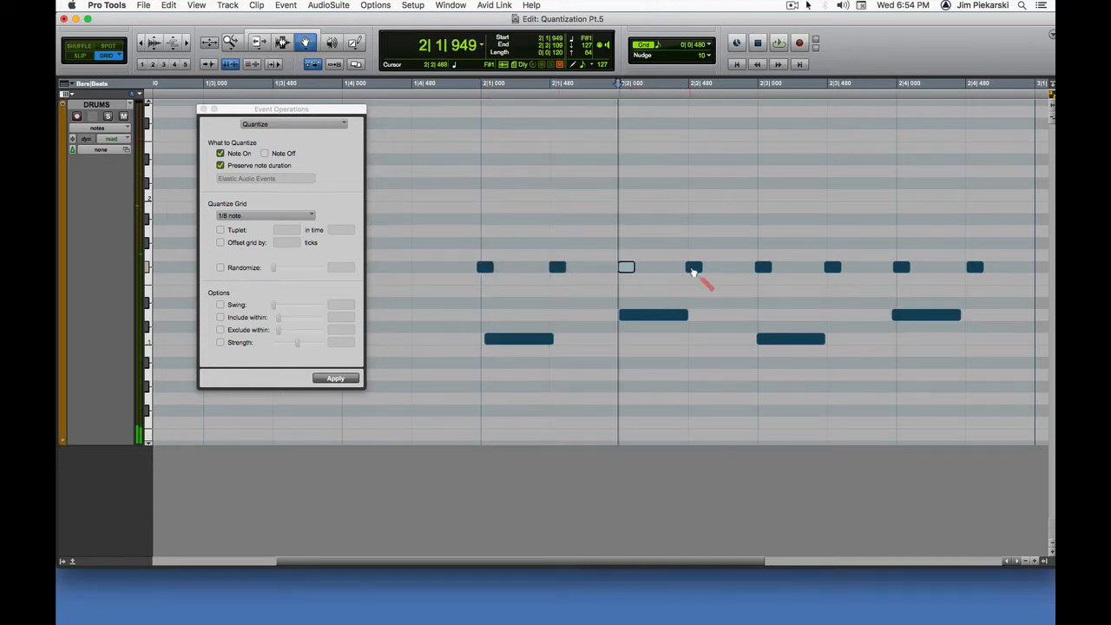
{"action": "left_click", "coordinate": [694, 268]}
{"action": "left_click", "coordinate": [764, 269]}
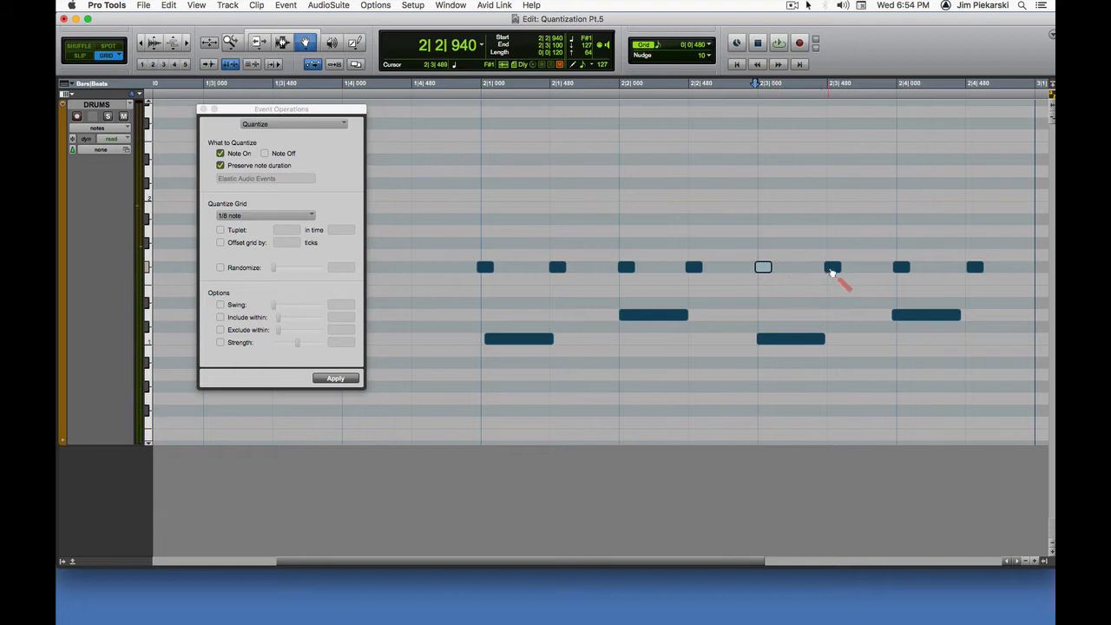
{"action": "left_click", "coordinate": [833, 267]}
{"action": "left_click", "coordinate": [901, 268]}
{"action": "left_click", "coordinate": [973, 268]}
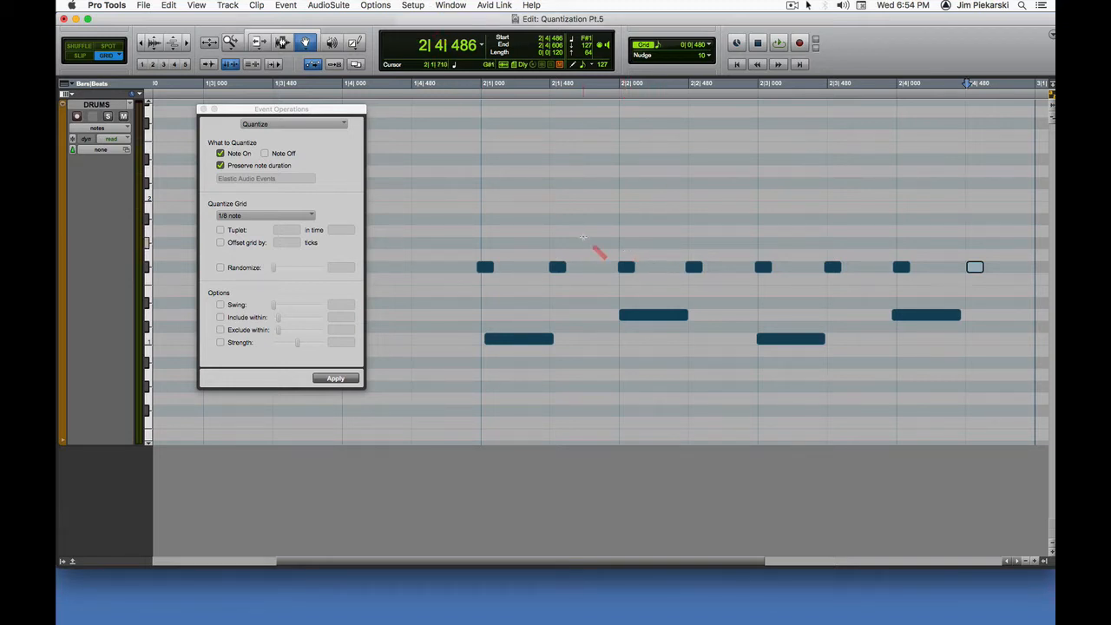
Step: Examine the timing of the drum notes against the grid lines at a closer zoom
{"action": "key", "text": "super+bracketright"}
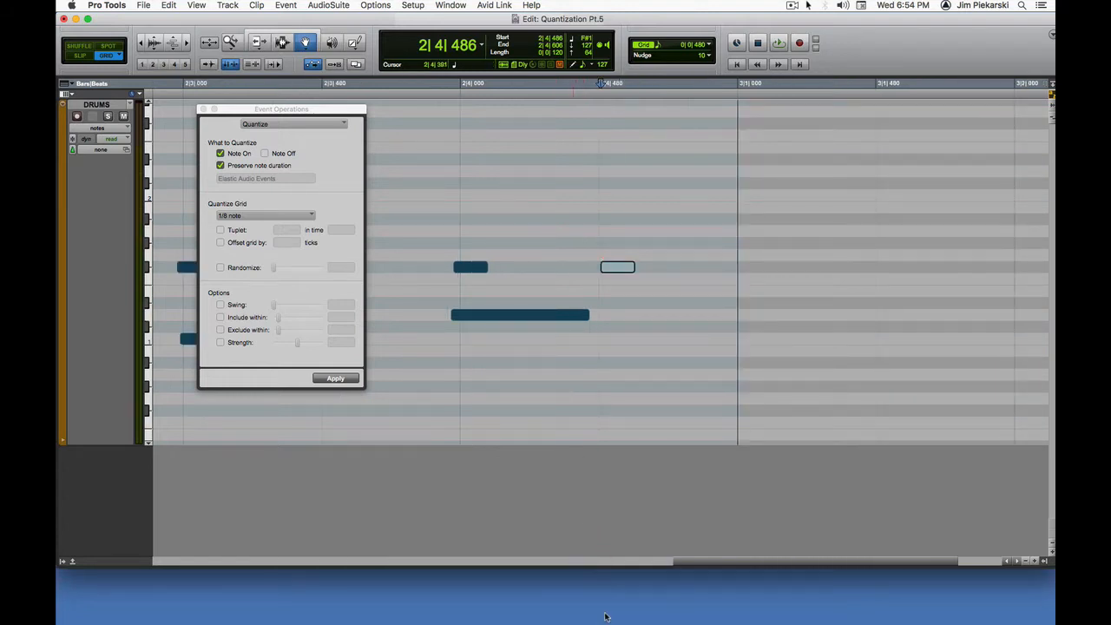
{"action": "left_click_drag", "start_coordinate": [710, 566], "coordinate": [514, 553]}
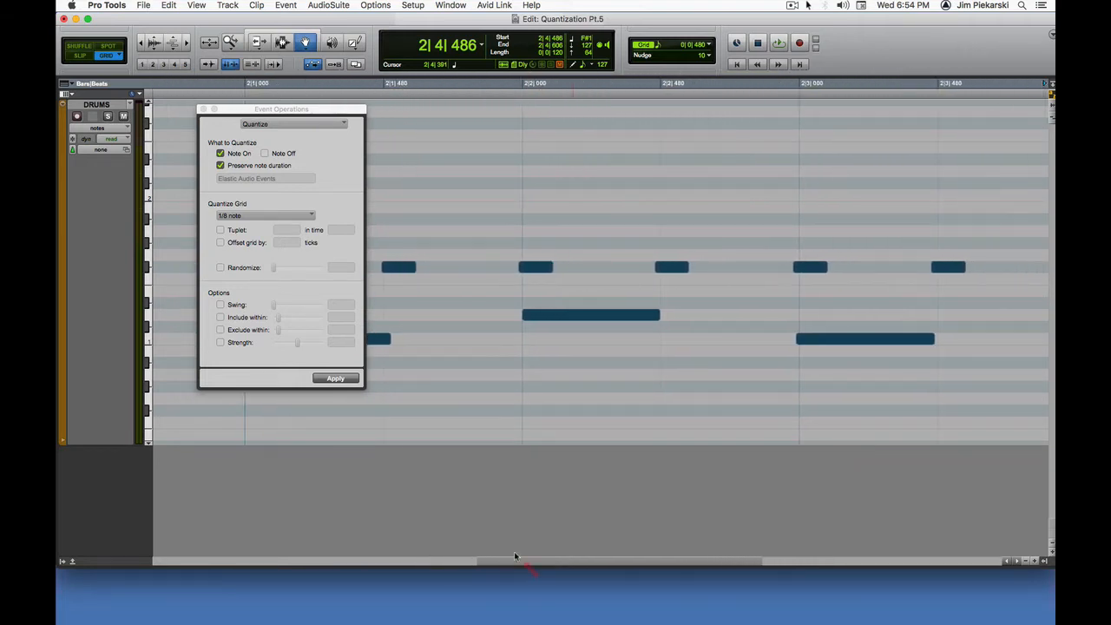
{"action": "key", "text": "r"}
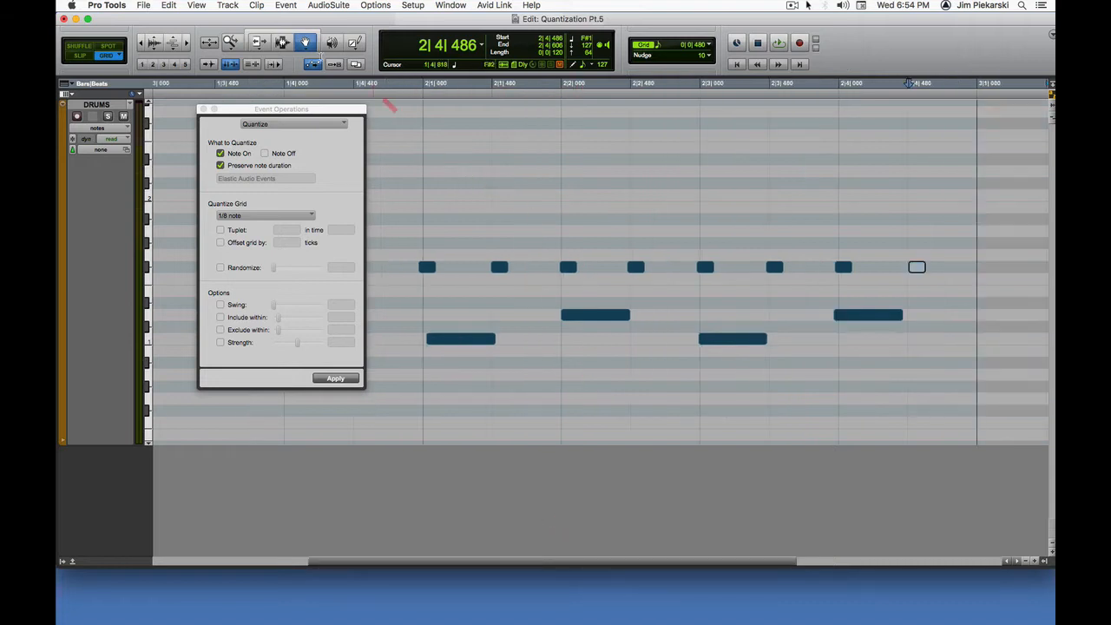
Step: Select all hi-hat, snare and kick notes in bar 2 and quantize them to the 1/8 note grid
{"action": "left_click", "coordinate": [282, 42]}
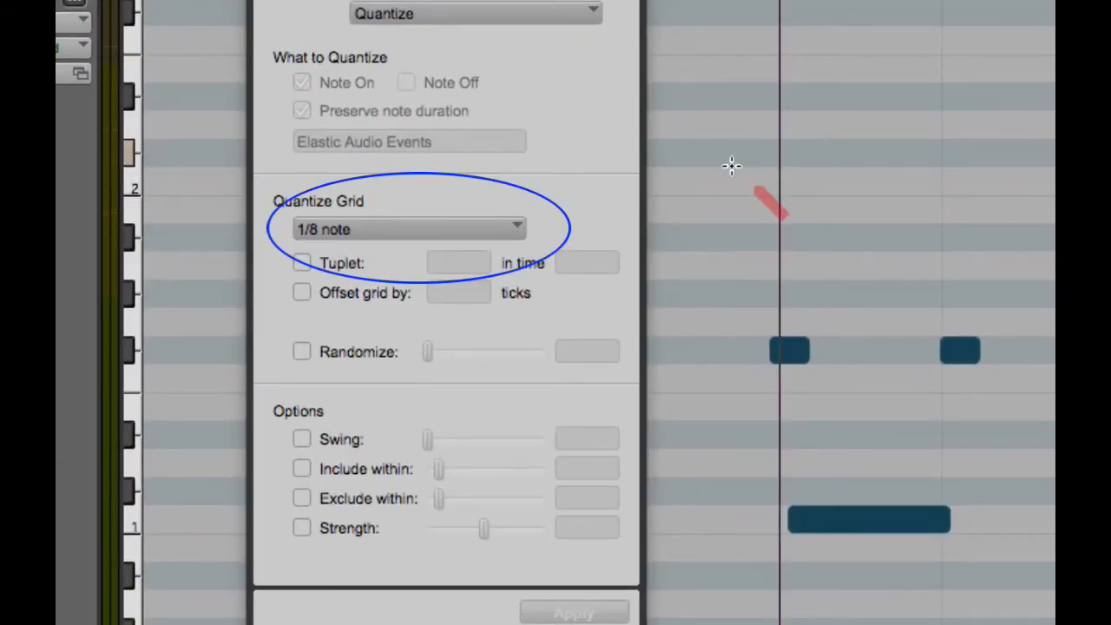
{"action": "left_click_drag", "start_coordinate": [732, 166], "coordinate": [1110, 564]}
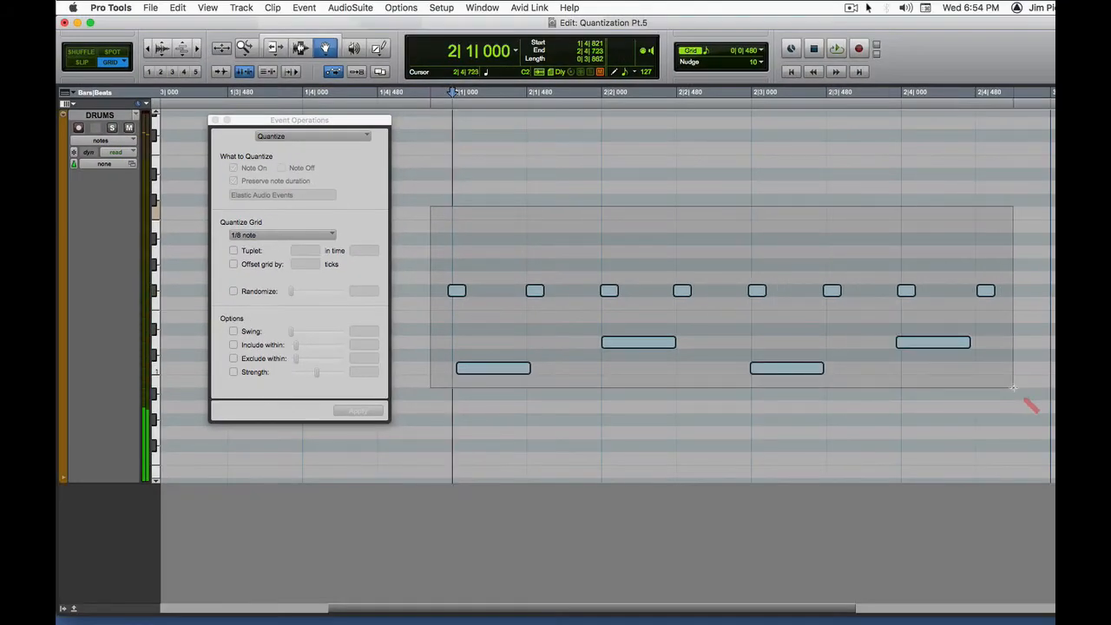
{"action": "left_click_drag", "start_coordinate": [1014, 388], "coordinate": [1013, 388]}
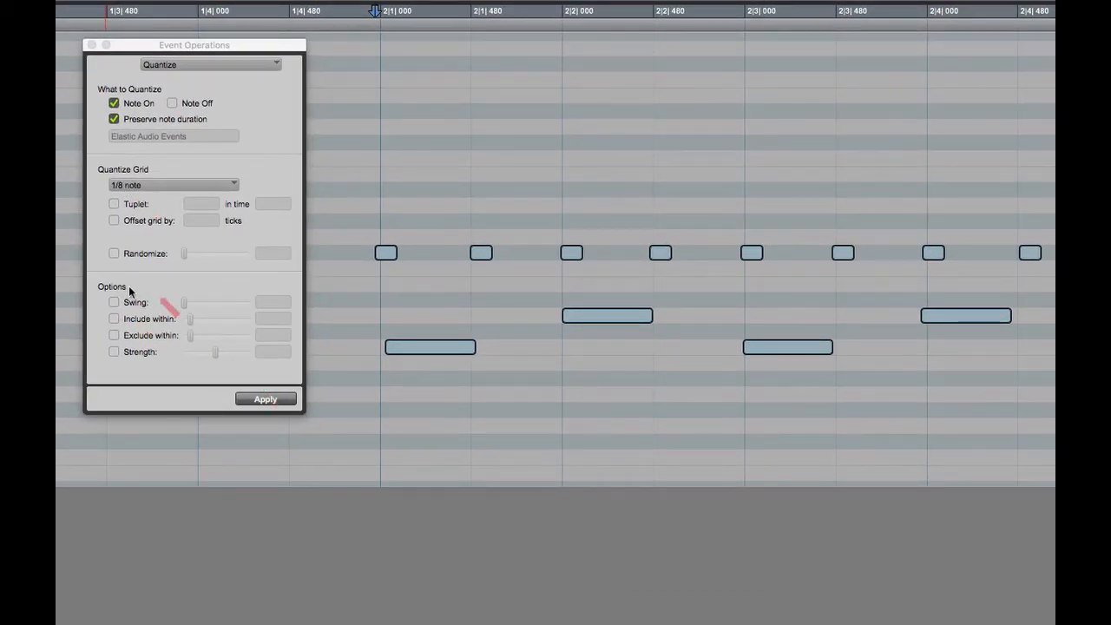
{"action": "left_click", "coordinate": [279, 400]}
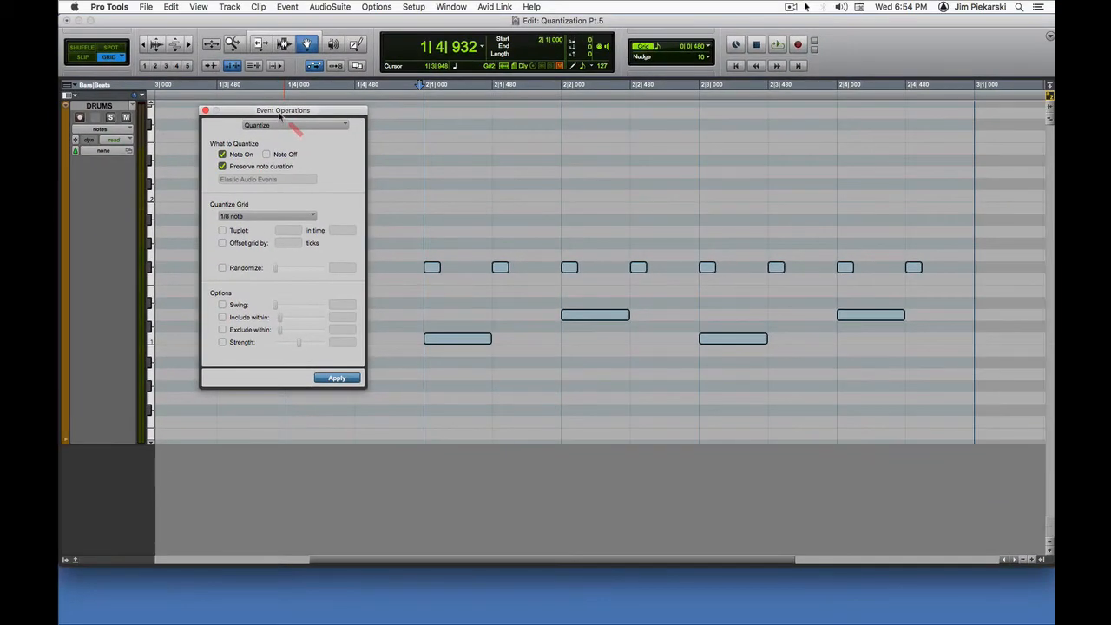
Step: Set the edit grid to 1/16 note and select the span from 1|4|720 to 2|1|000 with the Selector tool
{"action": "left_click_drag", "start_coordinate": [280, 117], "coordinate": [236, 164]}
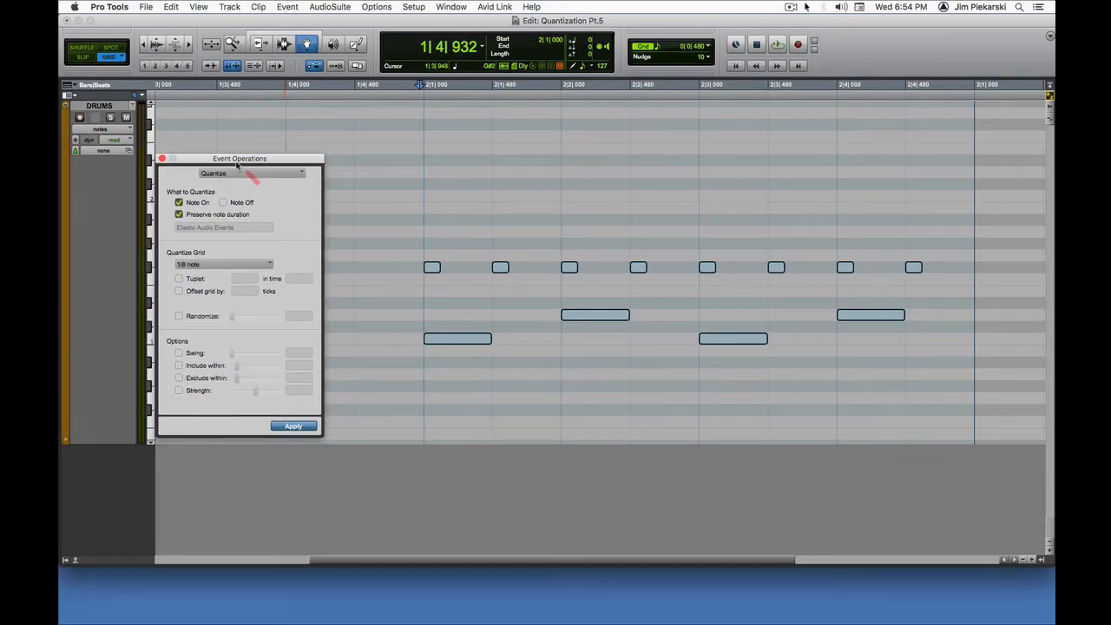
{"action": "left_click", "coordinate": [707, 47]}
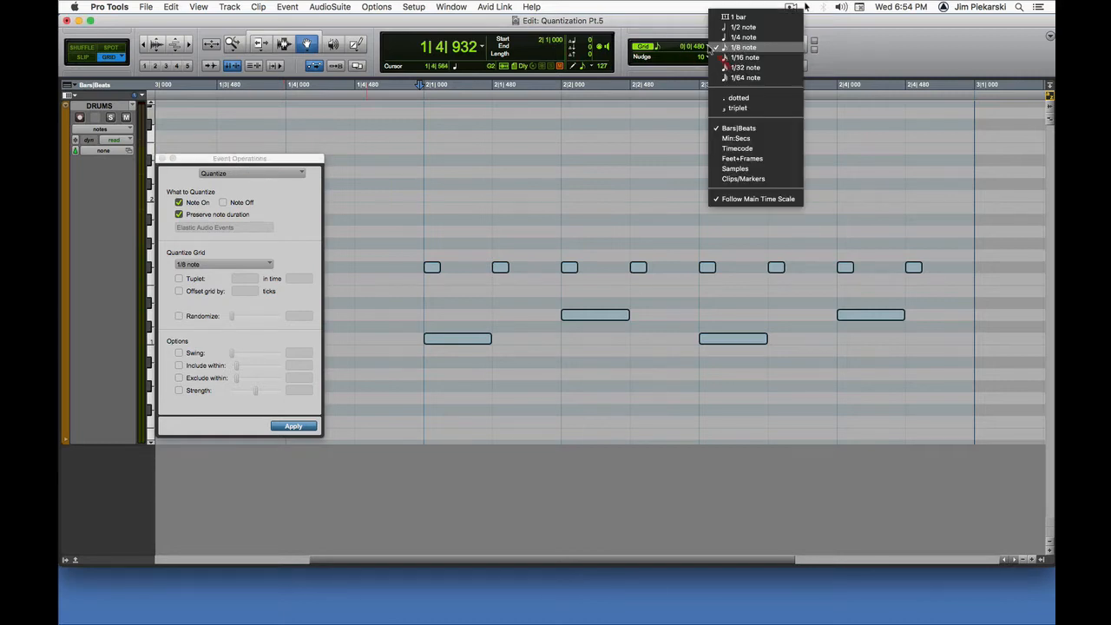
{"action": "left_click", "coordinate": [744, 57]}
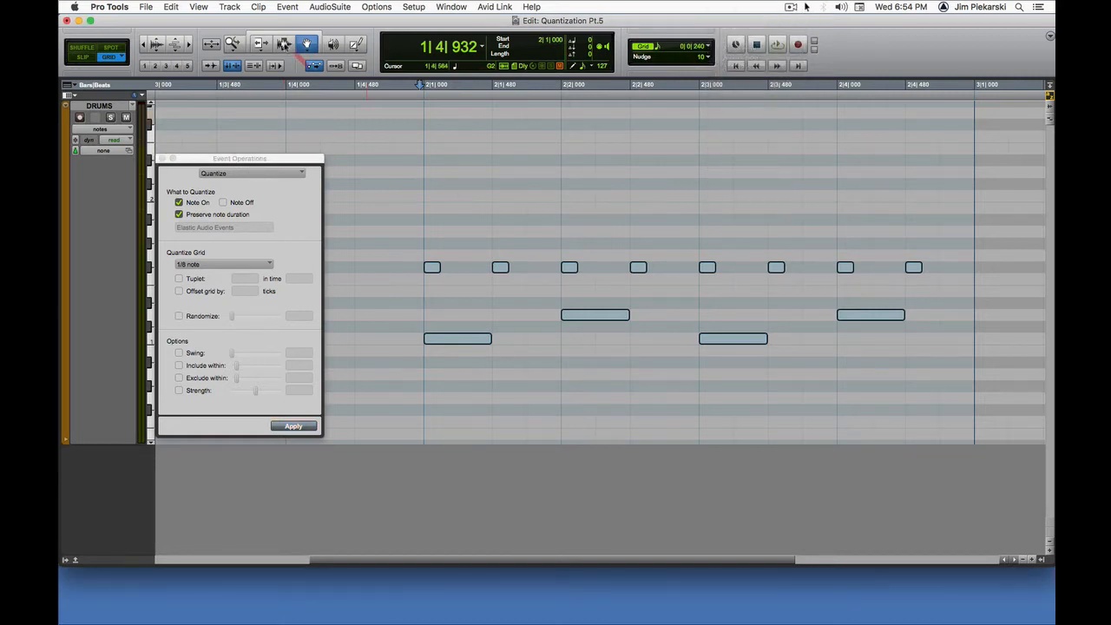
{"action": "left_click", "coordinate": [284, 43]}
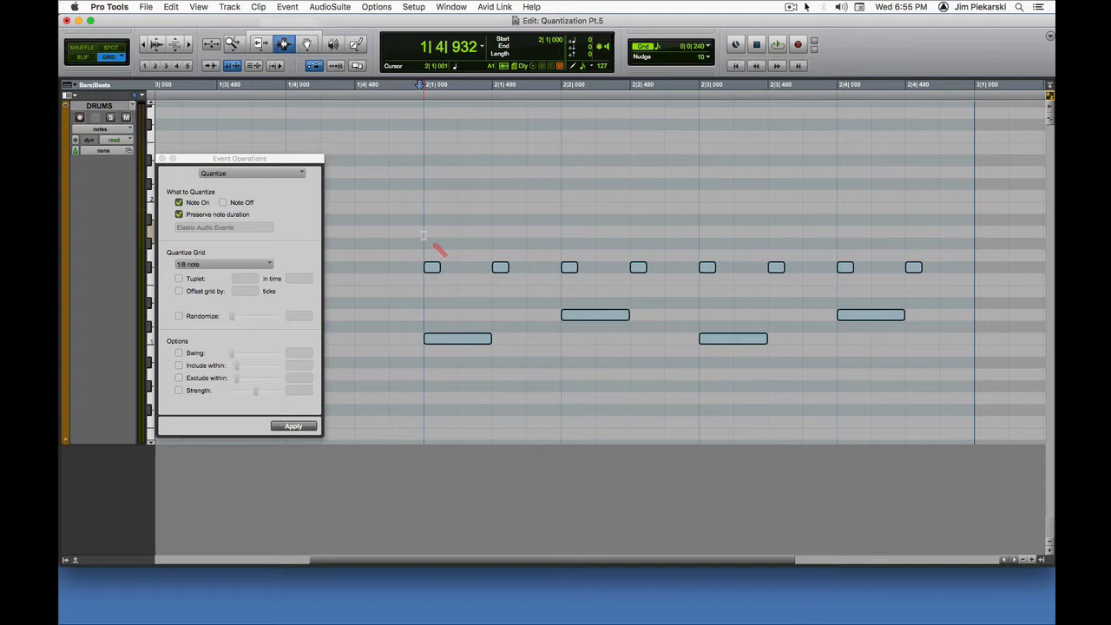
{"action": "left_click_drag", "start_coordinate": [422, 234], "coordinate": [384, 234]}
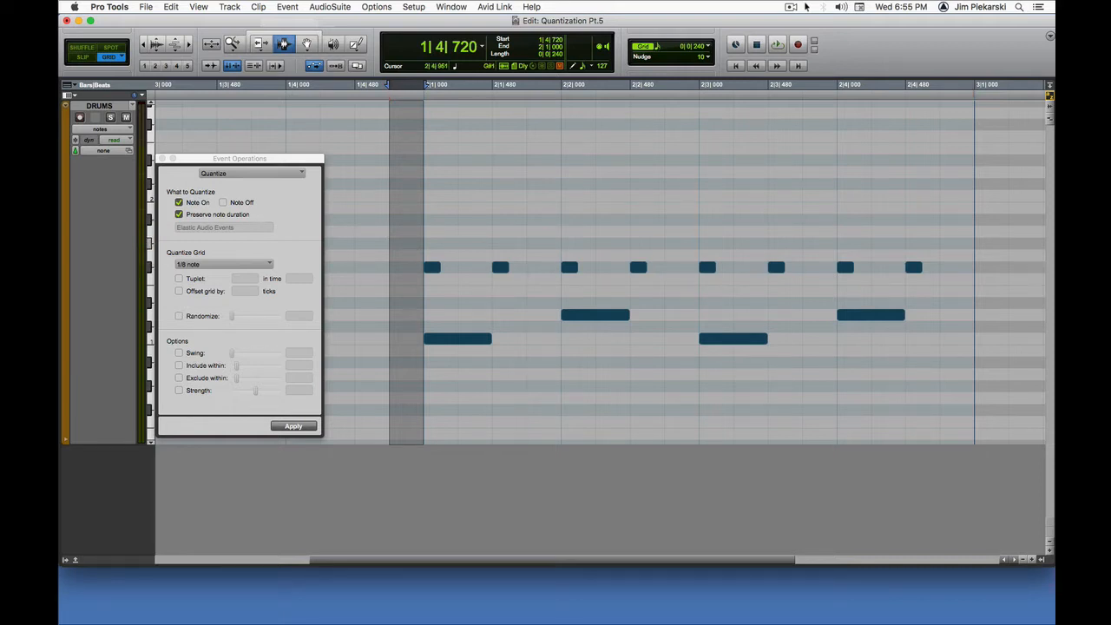
Step: Switch to Calculator, divide 960 by 2 and the result by 2 again, and move Calculator out of view
{"action": "left_click_drag", "start_coordinate": [1054, 123], "coordinate": [698, 111]}
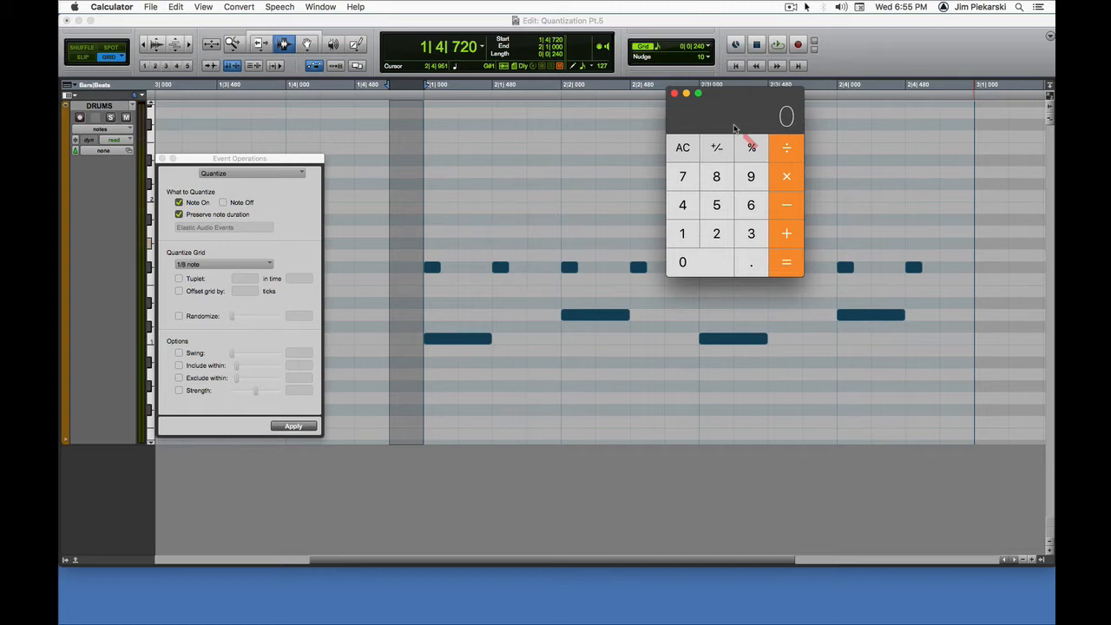
{"action": "type", "text": "960"}
{"action": "key", "text": "slash"}
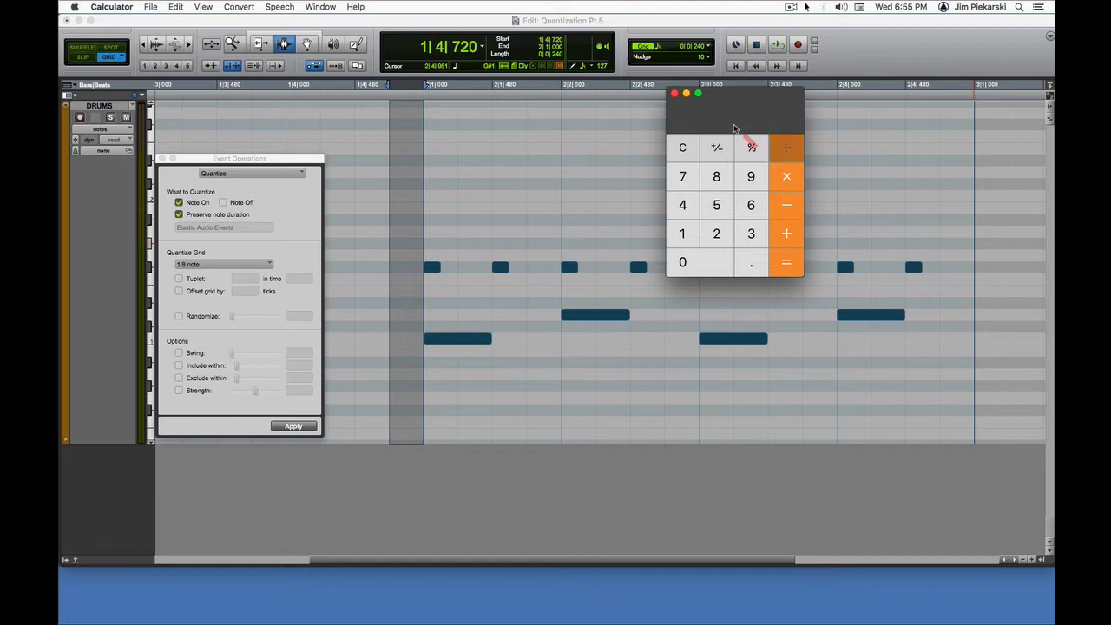
{"action": "key", "text": "2"}
{"action": "key", "text": "Return"}
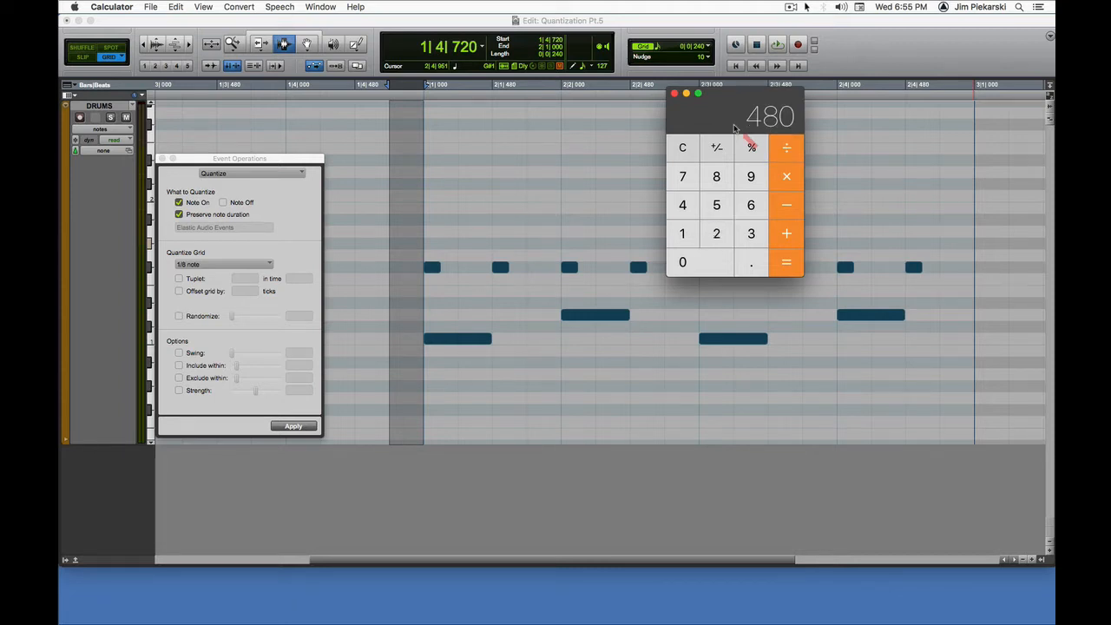
{"action": "key", "text": "slash"}
{"action": "key", "text": "2"}
{"action": "key", "text": "Return"}
{"action": "left_click_drag", "start_coordinate": [717, 104], "coordinate": [1109, 129]}
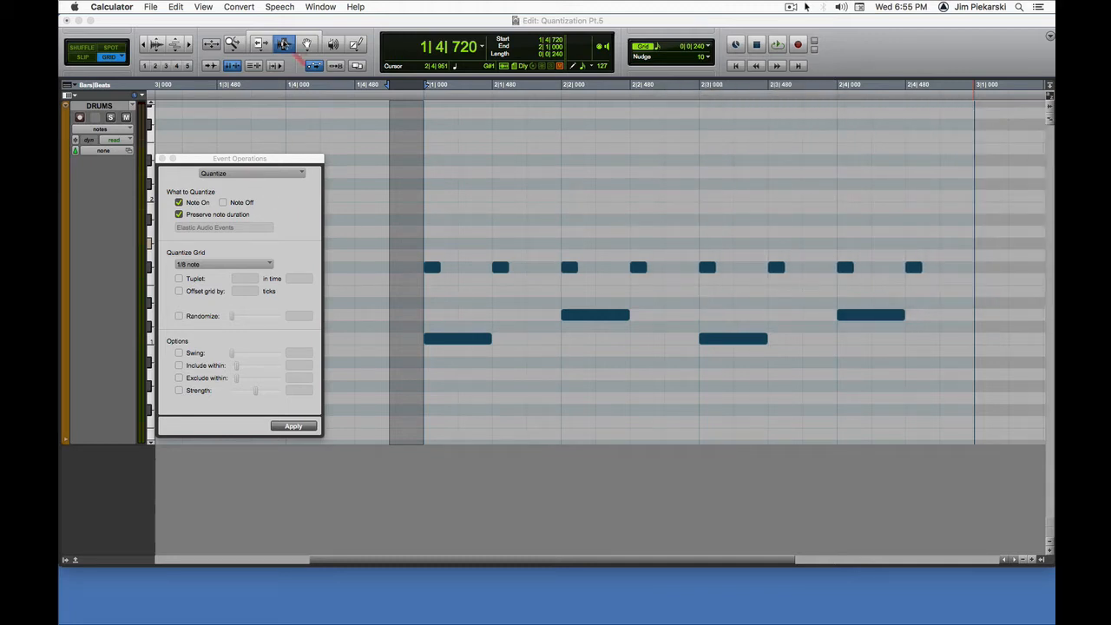
Step: Switch back to Pro Tools and select the sixteenth-note span from 2|1|000 to 2|1|240
{"action": "left_click", "coordinate": [284, 44]}
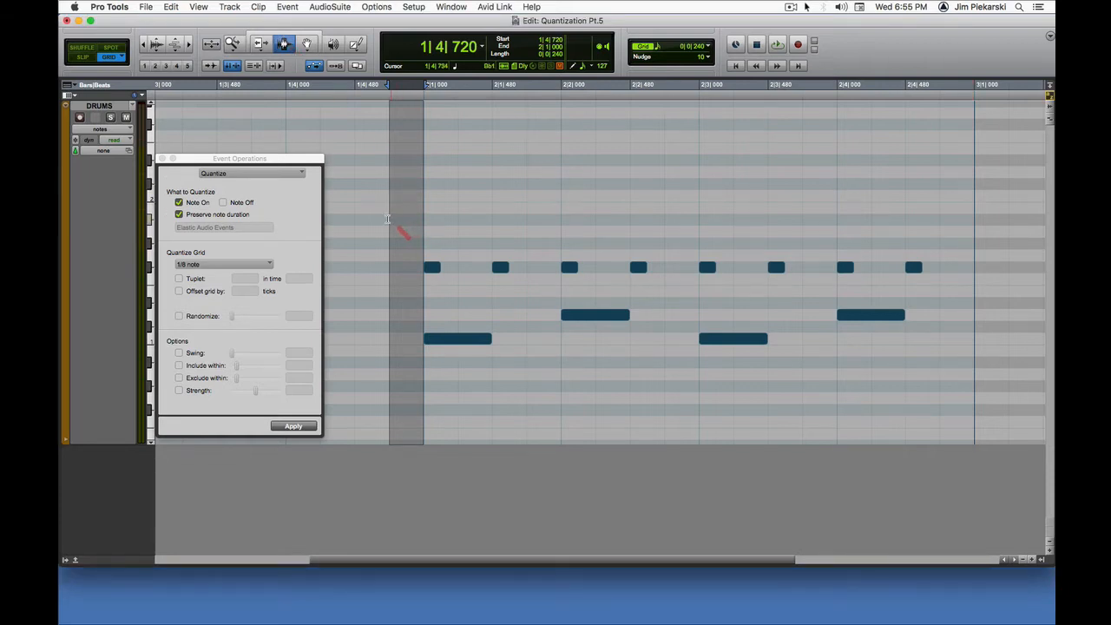
{"action": "left_click_drag", "start_coordinate": [389, 244], "coordinate": [454, 239]}
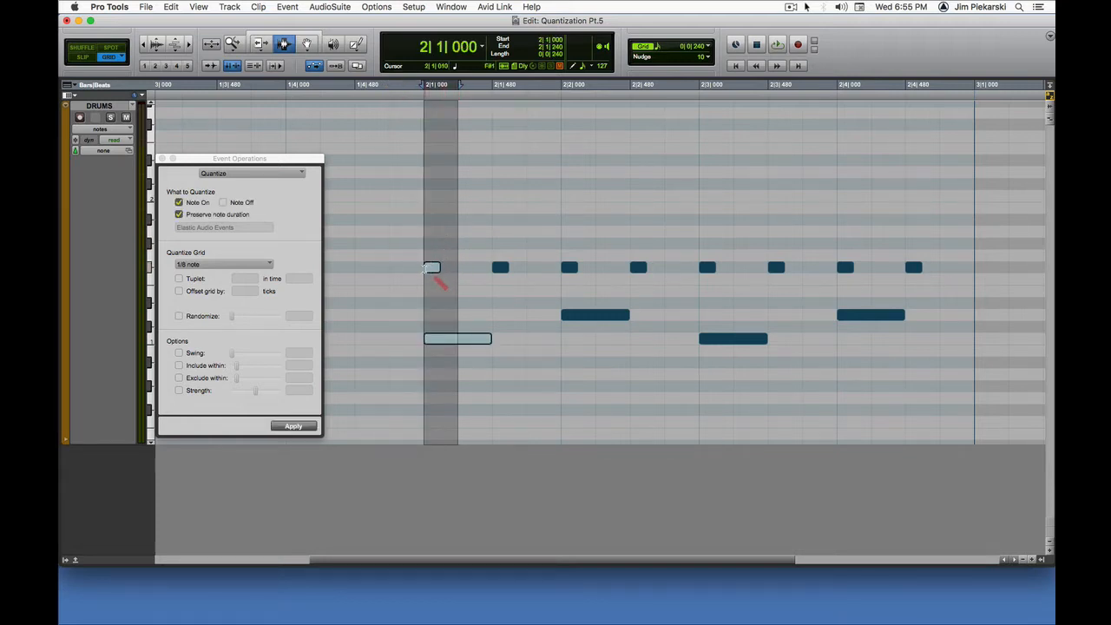
{"action": "left_click", "coordinate": [431, 267]}
Step: Select 2|1|480 to 2|1|720 at the second hi-hat note, extend the selection back to 2|1|240, and place the edit cursor there
{"action": "left_click_drag", "start_coordinate": [460, 267], "coordinate": [491, 267]}
{"action": "left_click", "coordinate": [499, 267]}
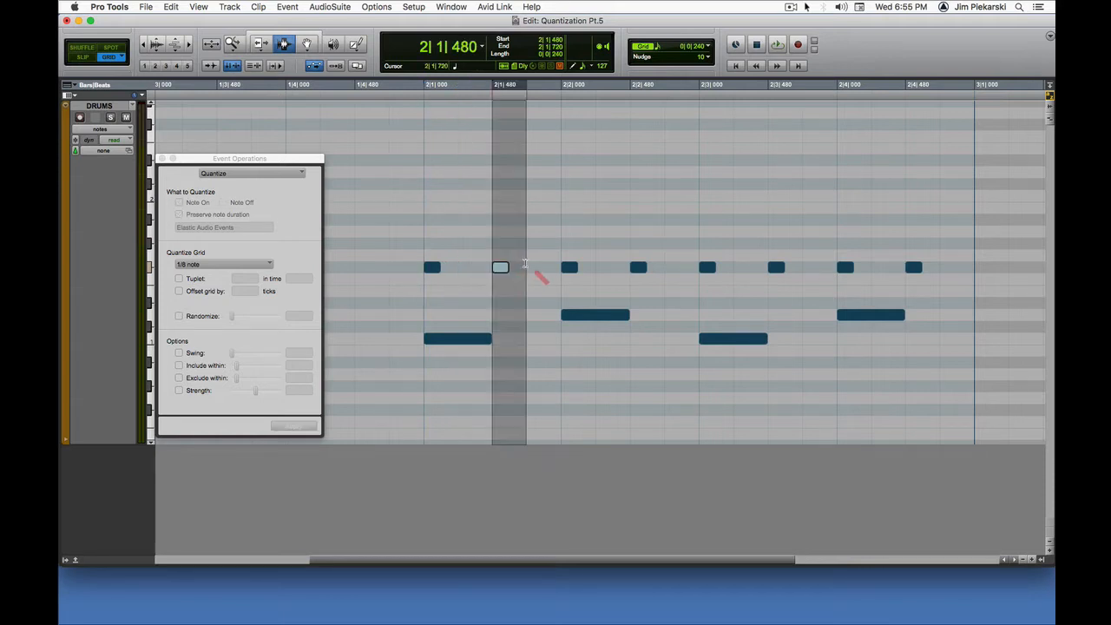
{"action": "left_click", "coordinate": [457, 273], "text": "shift"}
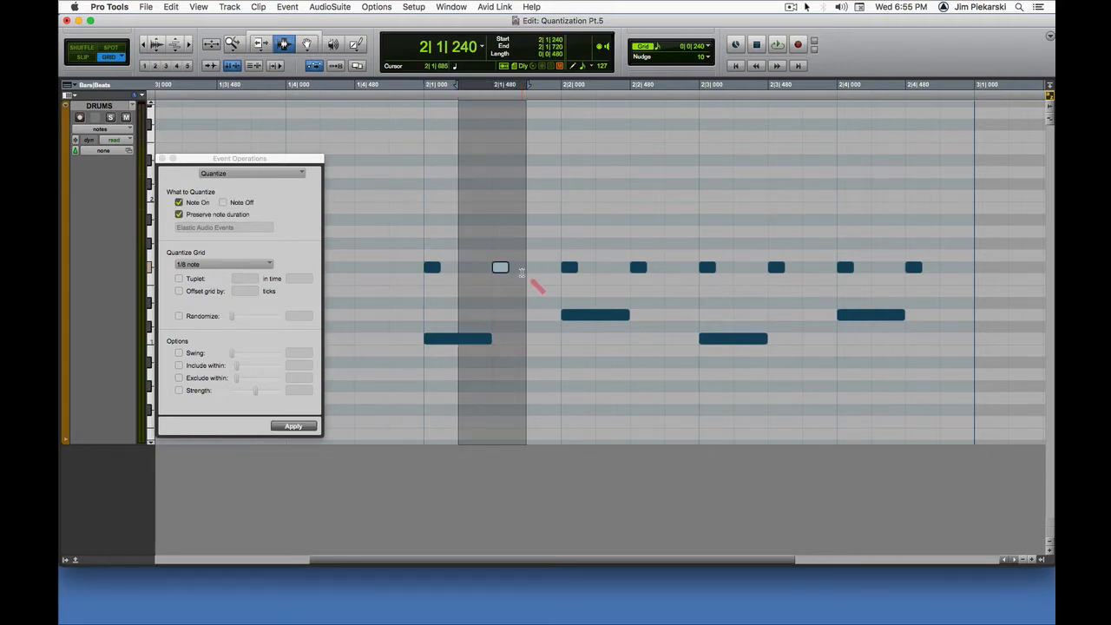
{"action": "left_click", "coordinate": [455, 284]}
Step: Select the four off-beat hi-hat notes with the Grabber tool and move them in Slip mode so the first starts at 2|1|588
{"action": "key", "text": "F8"}
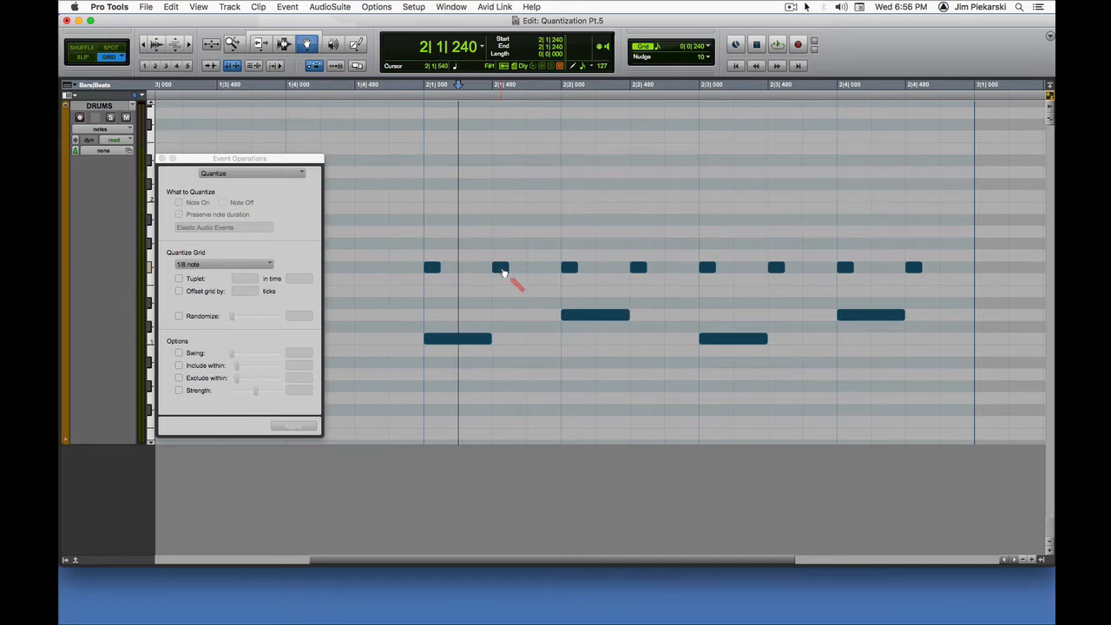
{"action": "left_click", "coordinate": [503, 270]}
{"action": "left_click", "coordinate": [647, 271], "text": "shift"}
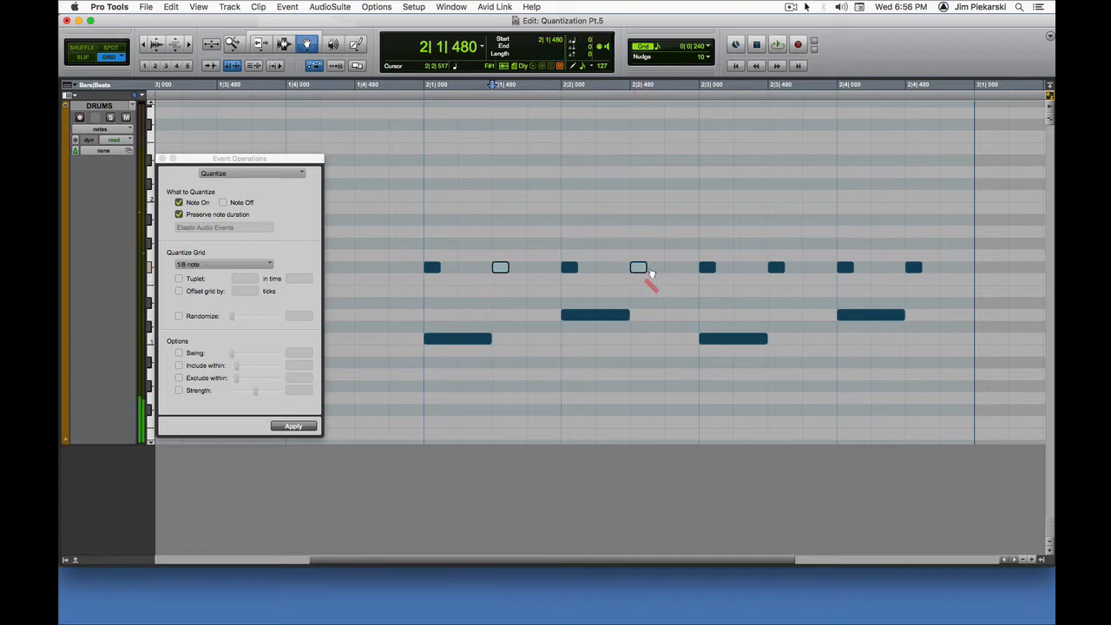
{"action": "left_click", "coordinate": [776, 268], "text": "shift"}
{"action": "left_click", "coordinate": [913, 268], "text": "shift"}
{"action": "left_click", "coordinate": [84, 56]}
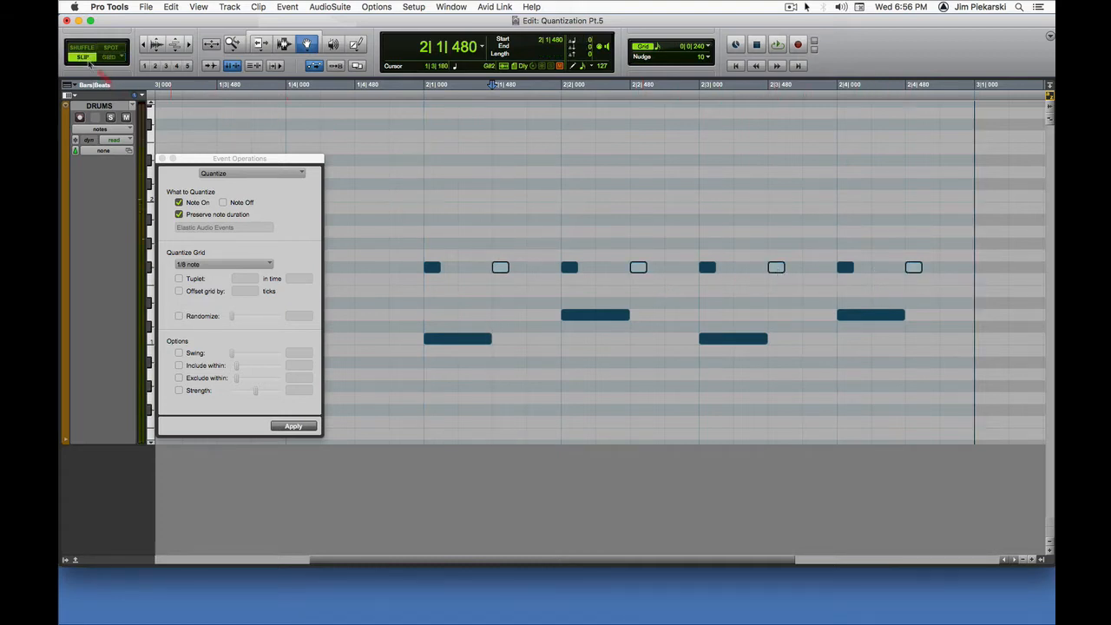
{"action": "left_click_drag", "start_coordinate": [506, 272], "coordinate": [530, 276]}
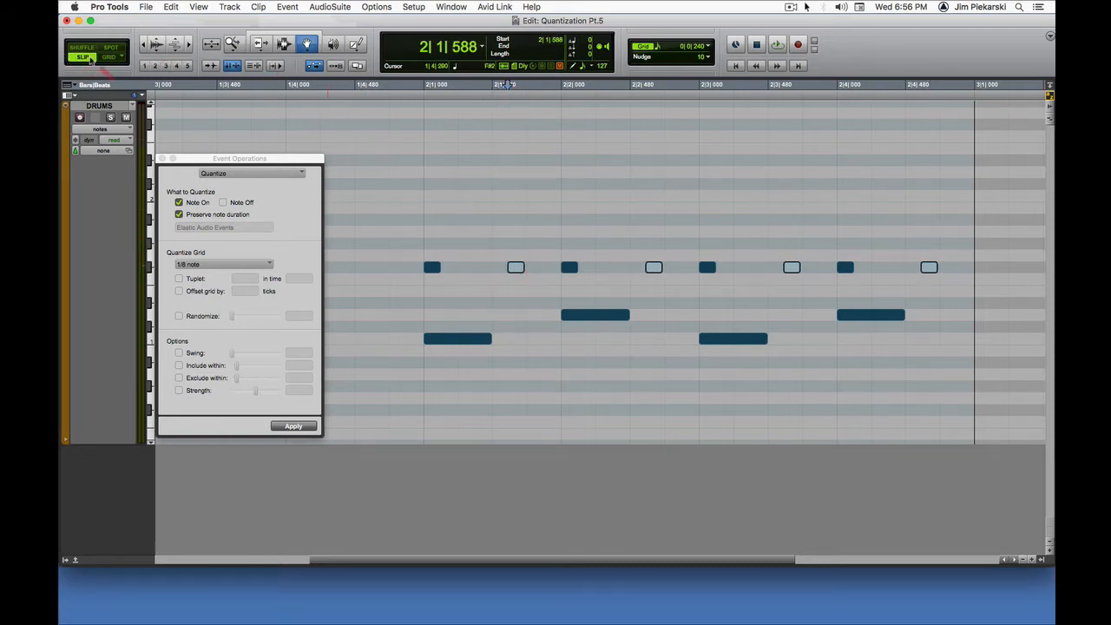
Step: Return to Grid mode, select bar 2 with the Selector tool, and play the pattern with the delayed hi-hats
{"action": "left_click", "coordinate": [106, 57]}
{"action": "left_click", "coordinate": [284, 46]}
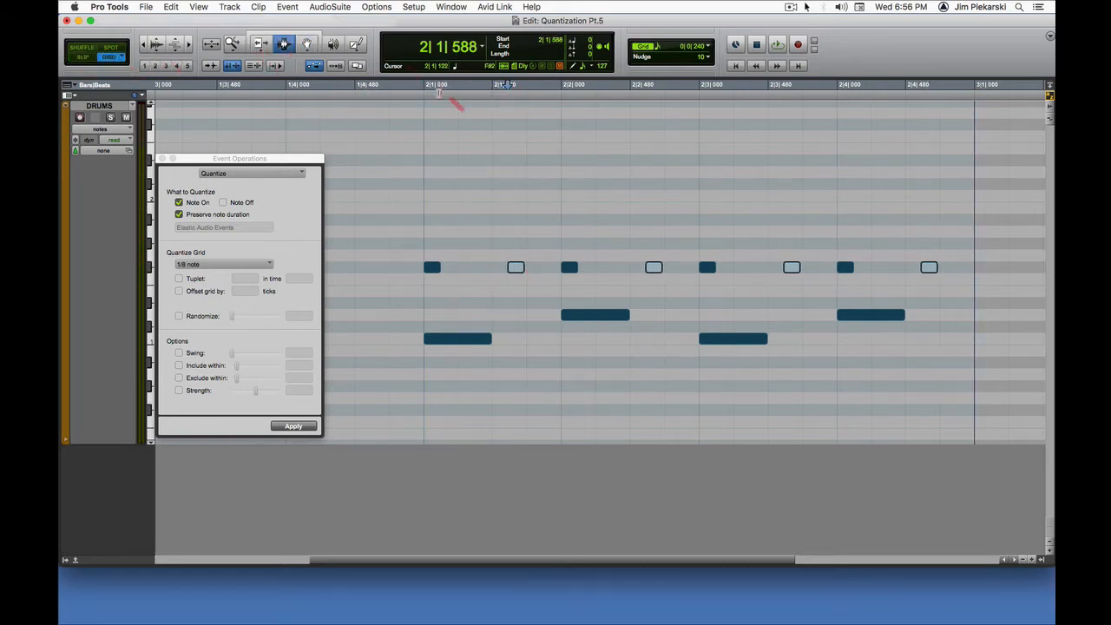
{"action": "left_click_drag", "start_coordinate": [425, 108], "coordinate": [999, 130]}
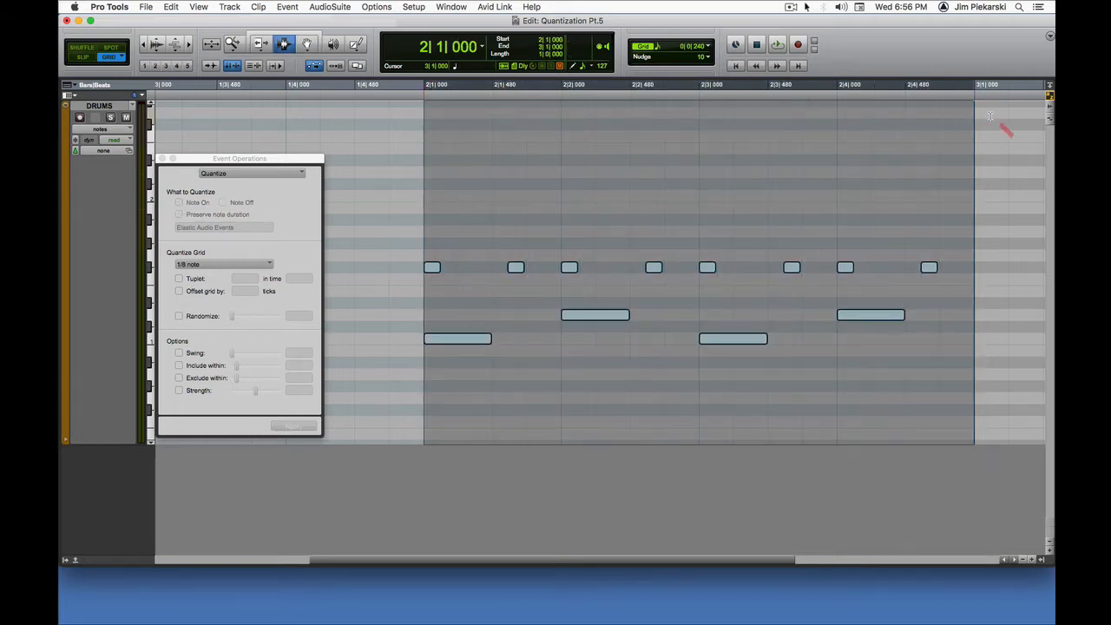
{"action": "key", "text": "space"}
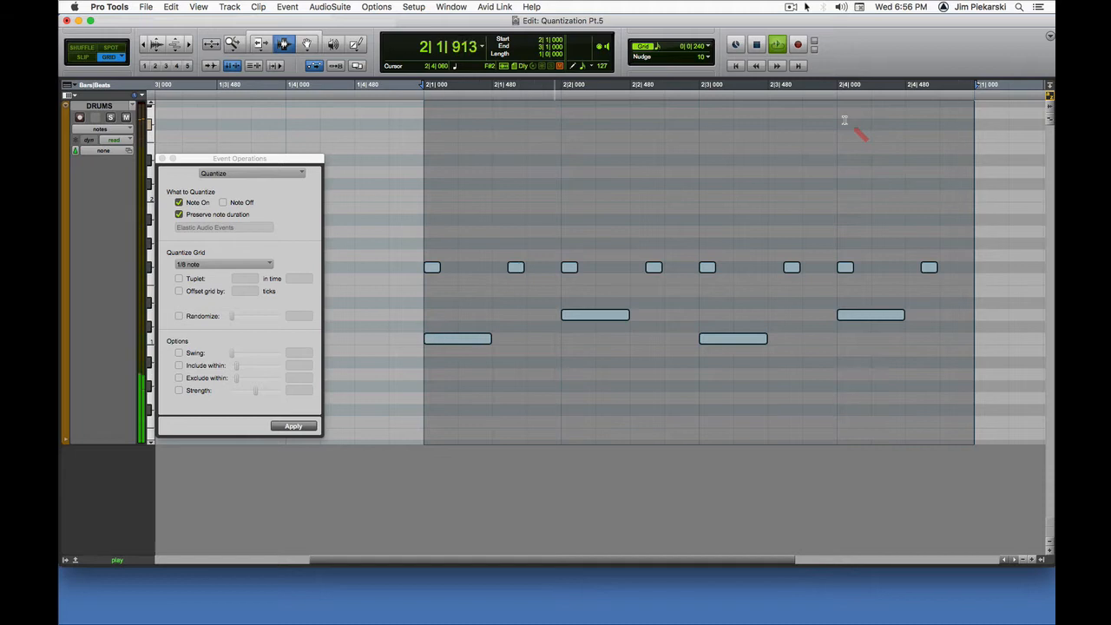
{"action": "key", "text": "space"}
Step: Undo the off-beat hi-hat shift and play the selection from 2|1|000 to 3|1|000
{"action": "key", "text": "super+z"}
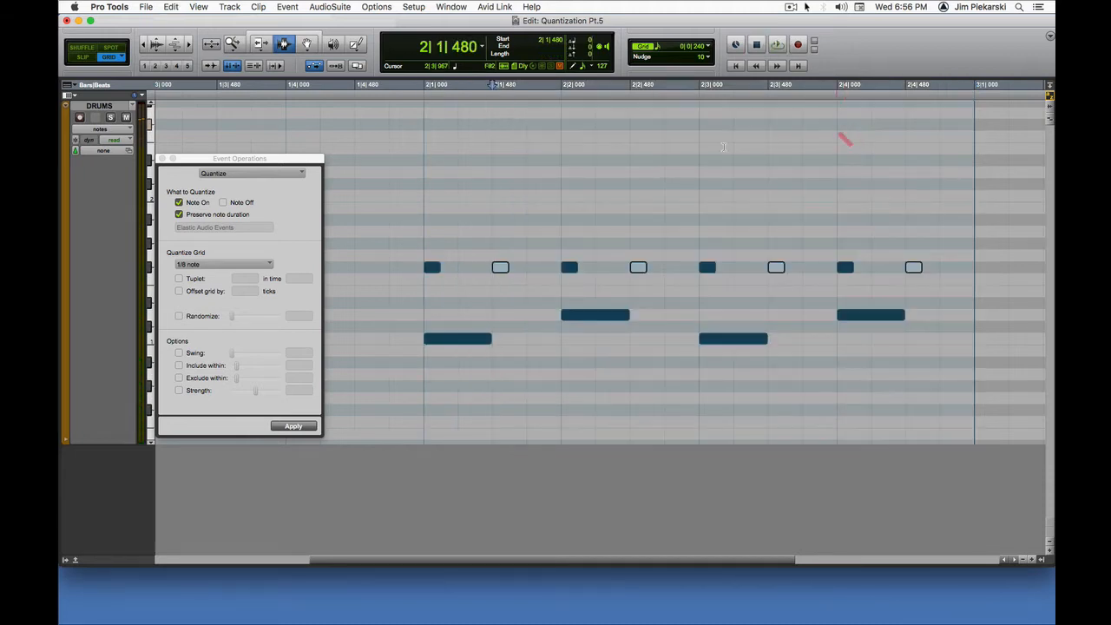
{"action": "left_click_drag", "start_coordinate": [440, 98], "coordinate": [968, 117]}
{"action": "key", "text": "space"}
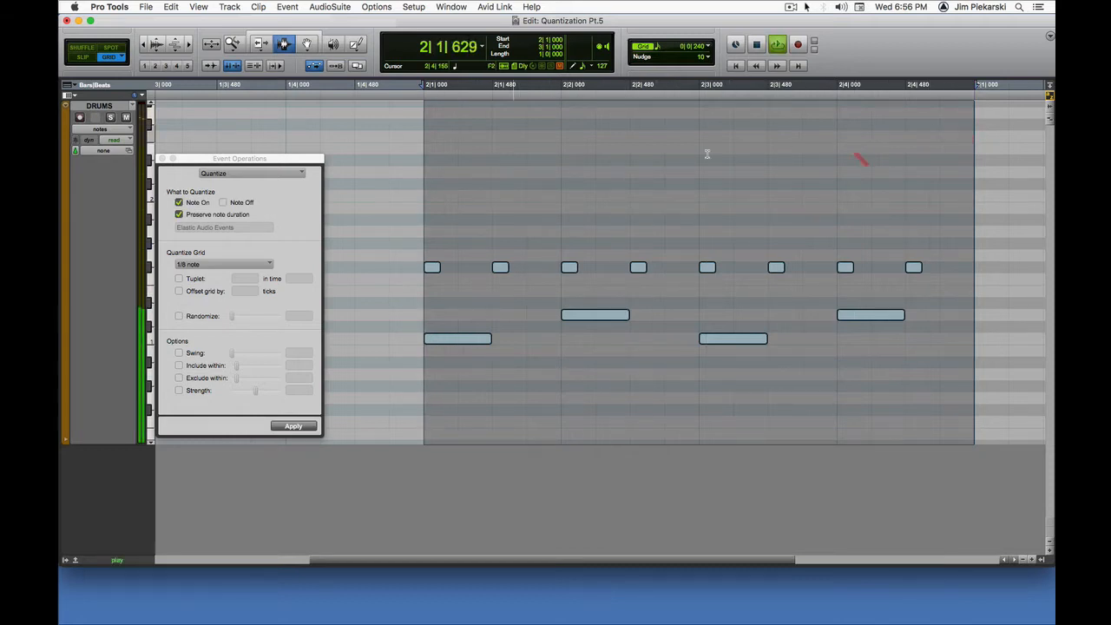
{"action": "key", "text": "space"}
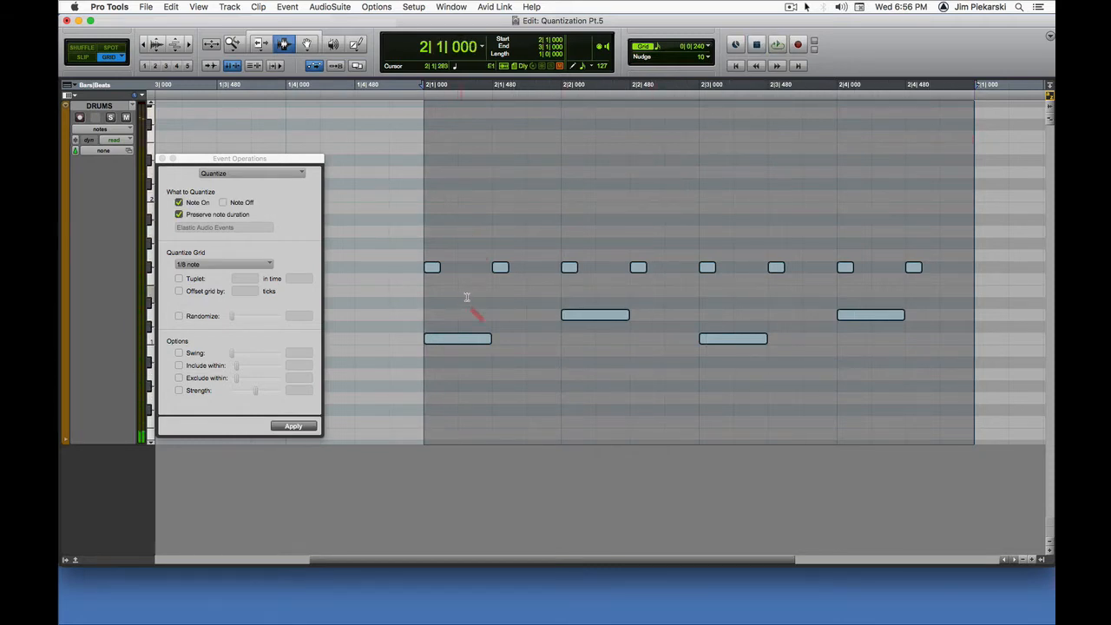
Step: Redo the off-beat hi-hat shift, play bar 2 for comparison, and undo the shift again
{"action": "left_click", "coordinate": [505, 285]}
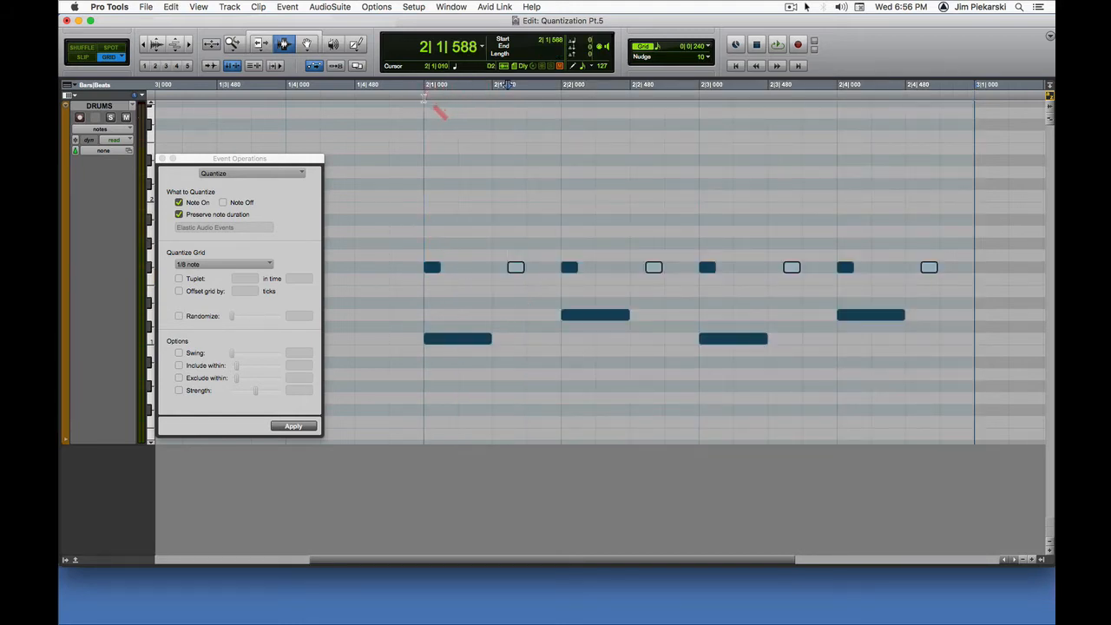
{"action": "left_click_drag", "start_coordinate": [425, 95], "coordinate": [971, 113]}
{"action": "key", "text": "space"}
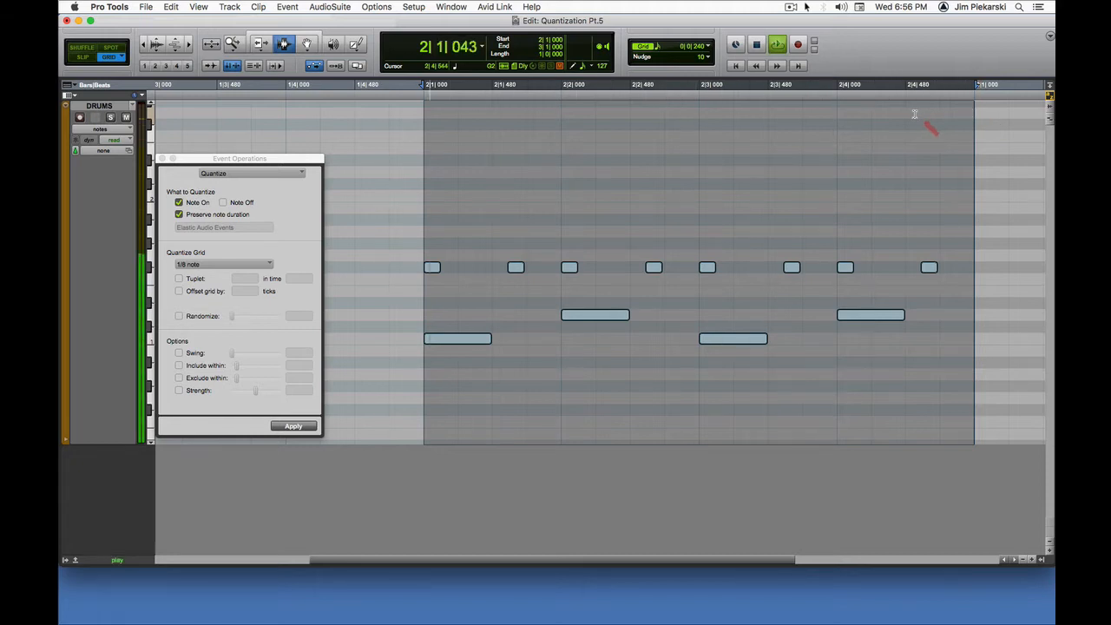
{"action": "key", "text": "space"}
{"action": "key", "text": "super+z"}
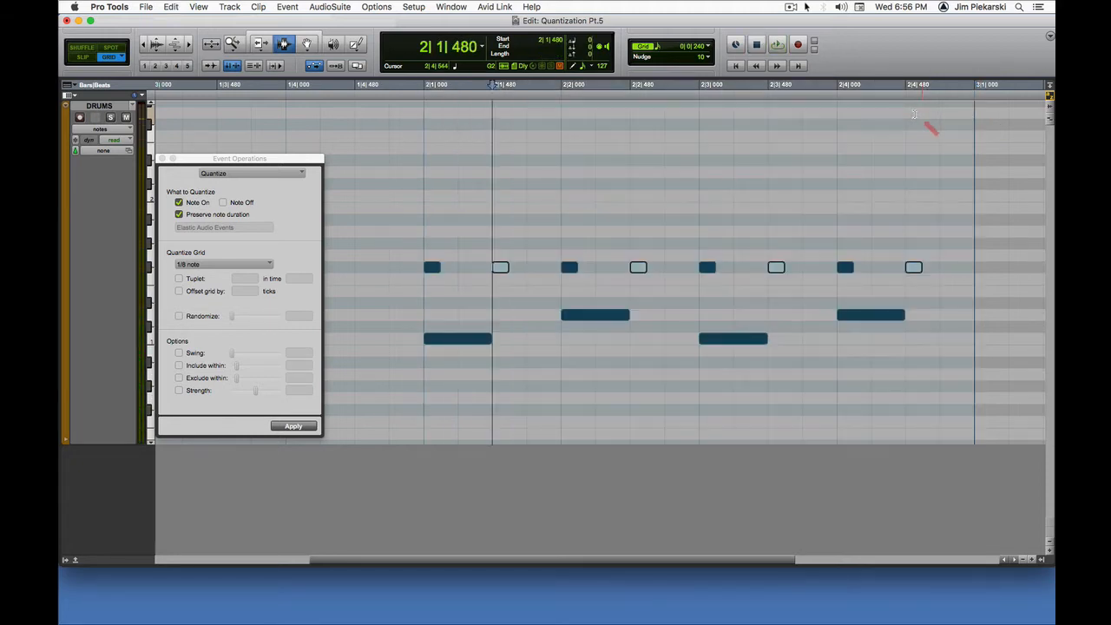
Step: Select all eight hi-hat notes in bar 2 with the Grabber tool and enable the Swing option for quantizing
{"action": "scroll", "coordinate": [441, 215], "scroll_direction": "left", "scroll_amount": 1}
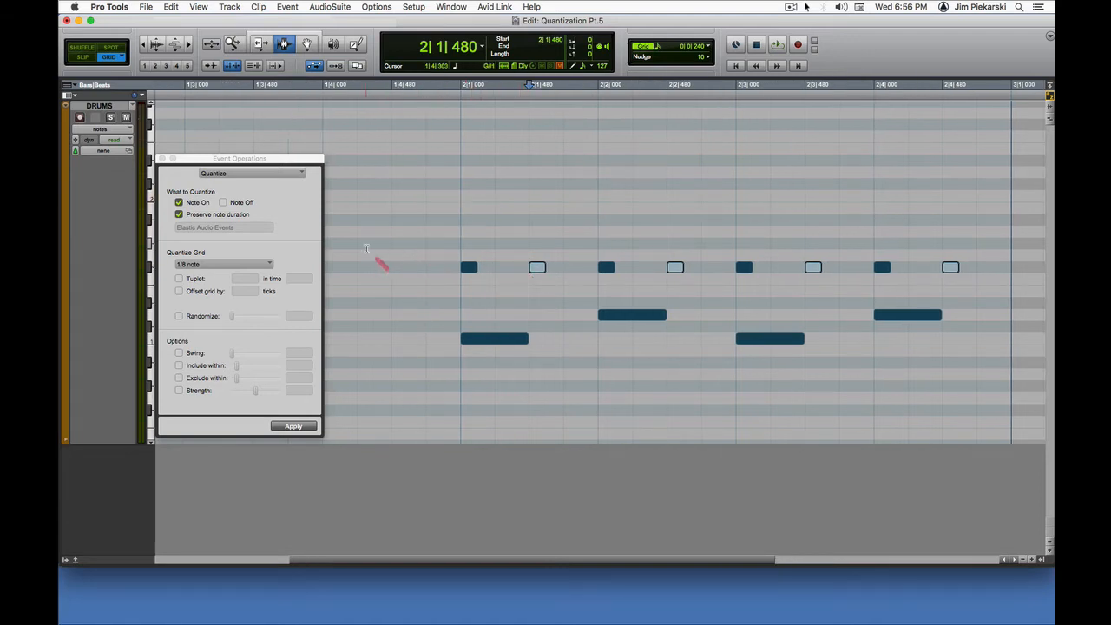
{"action": "left_click", "coordinate": [307, 46]}
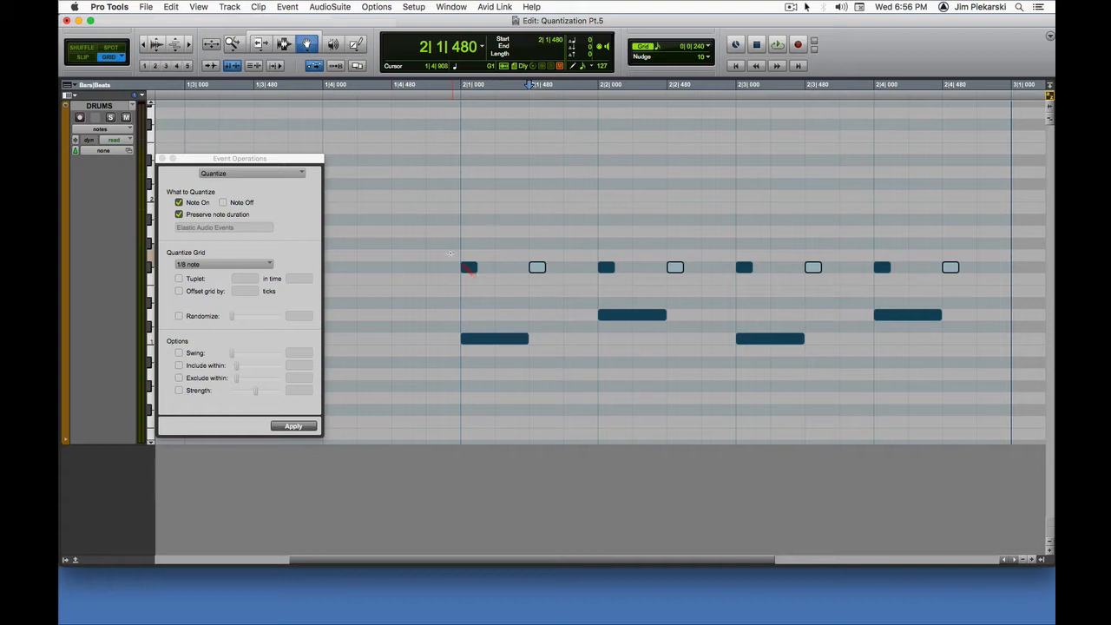
{"action": "left_click_drag", "start_coordinate": [454, 250], "coordinate": [976, 276]}
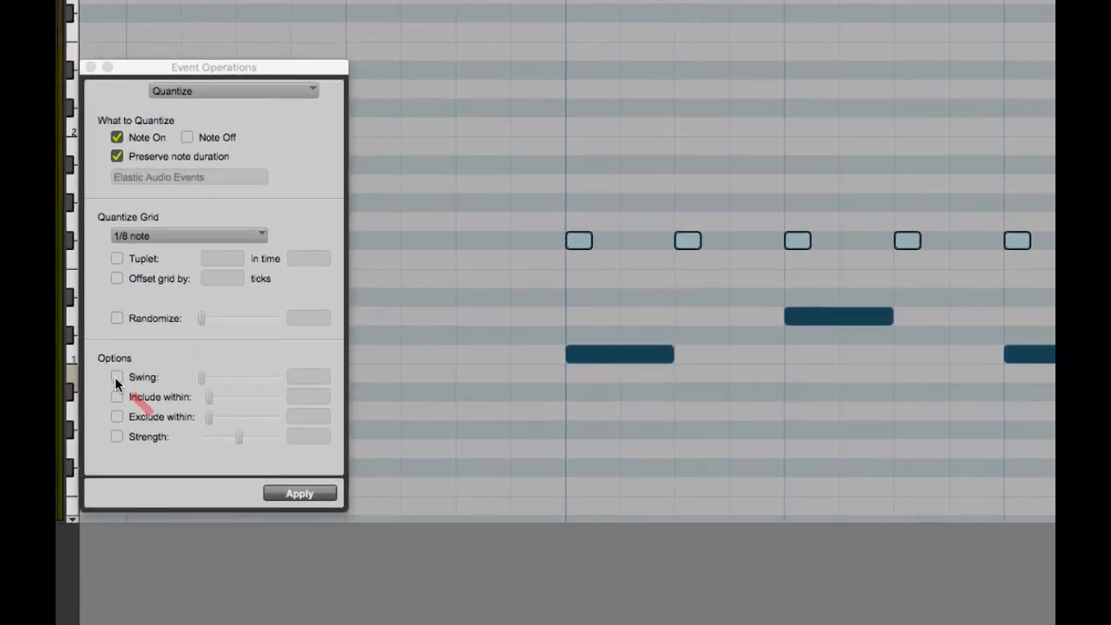
{"action": "left_click", "coordinate": [116, 379]}
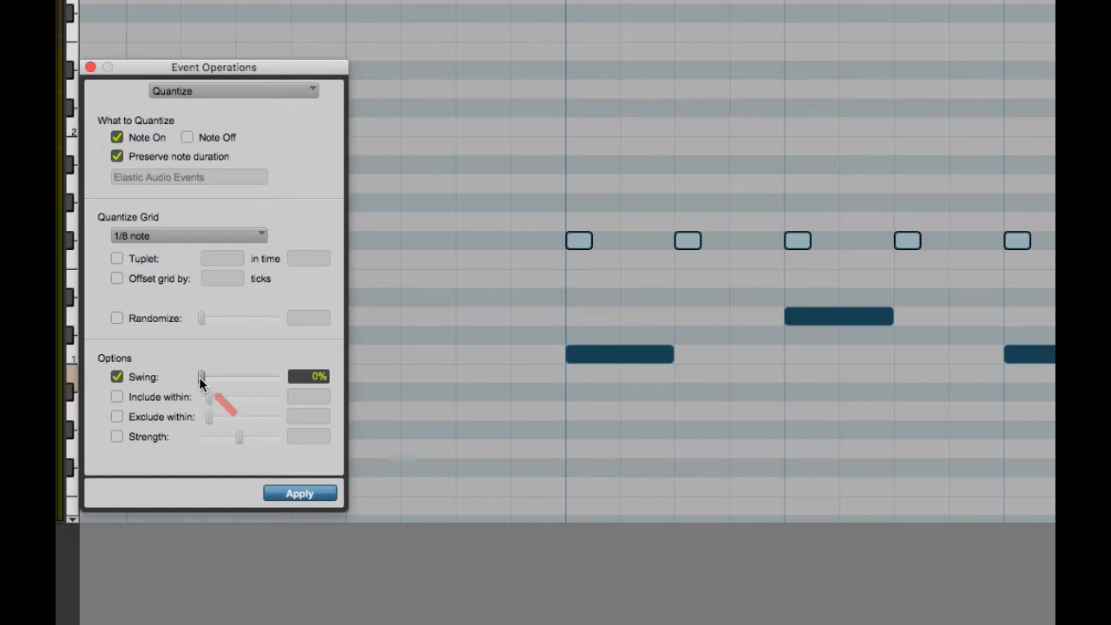
Step: Sweep the Swing amount through its range, leave it at 97%, and try to enter exactly 100%
{"action": "left_click_drag", "start_coordinate": [200, 379], "coordinate": [303, 380]}
{"action": "left_click_drag", "start_coordinate": [276, 380], "coordinate": [196, 375]}
{"action": "left_click_drag", "start_coordinate": [201, 378], "coordinate": [226, 380]}
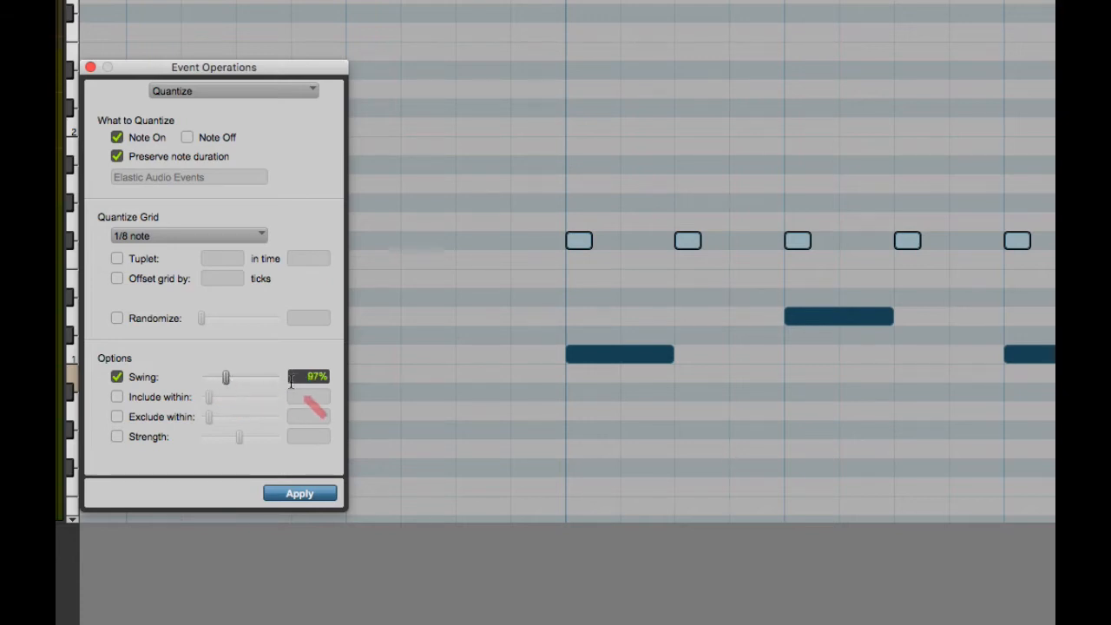
{"action": "left_click_drag", "start_coordinate": [297, 380], "coordinate": [346, 380]}
{"action": "type", "text": "100"}
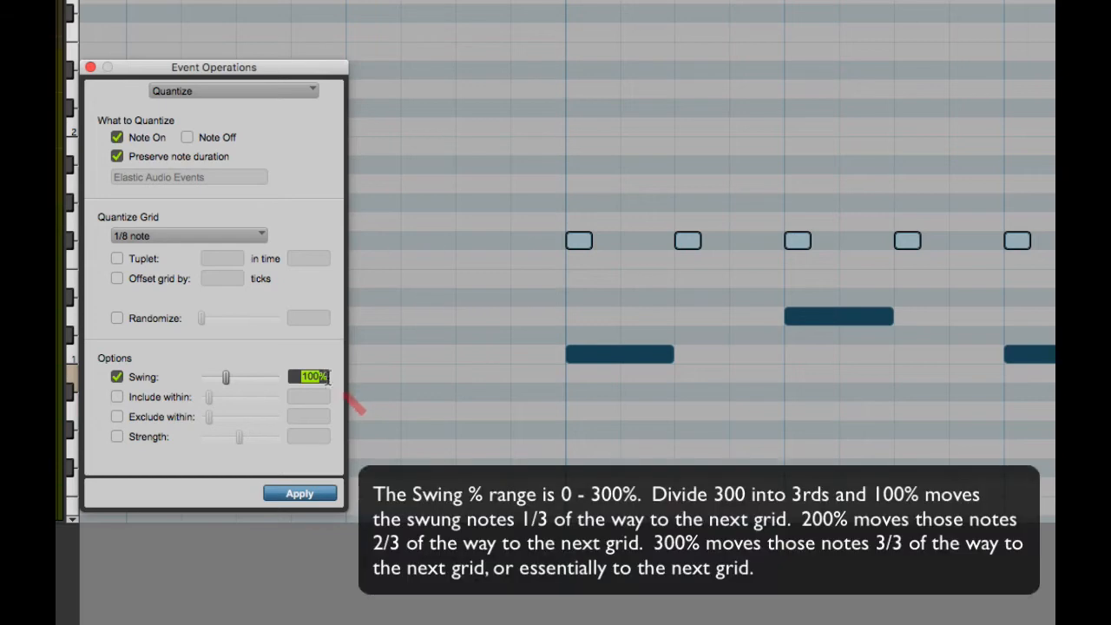
{"action": "key", "text": "Return"}
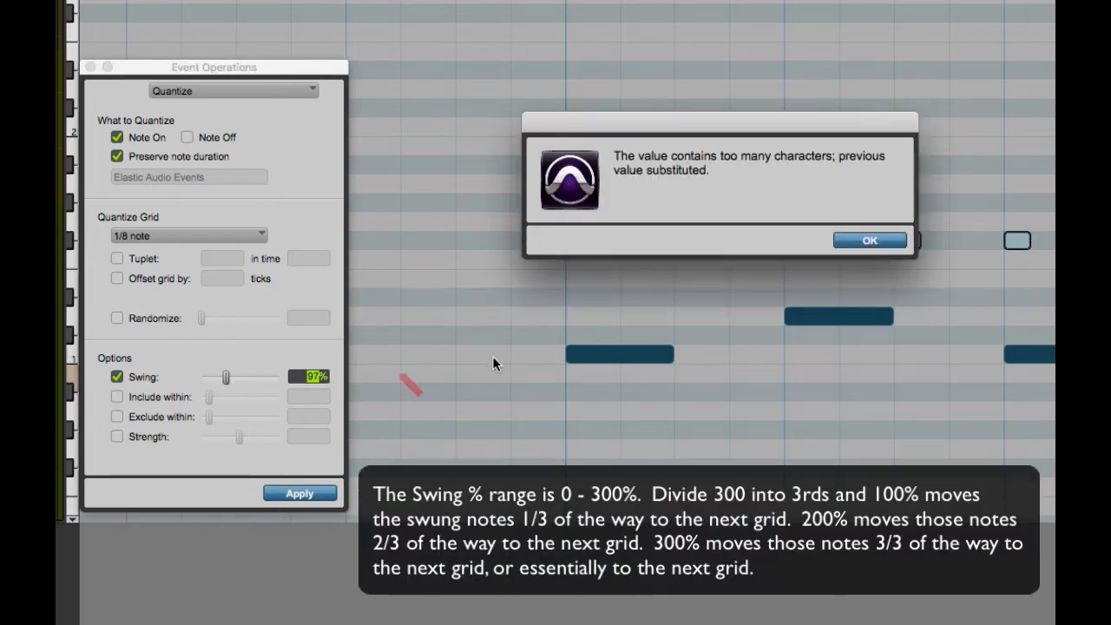
{"action": "left_click", "coordinate": [883, 240]}
Step: Try Swing amounts of 200% and 300%, and sweep the amount up and back down
{"action": "type", "text": "200"}
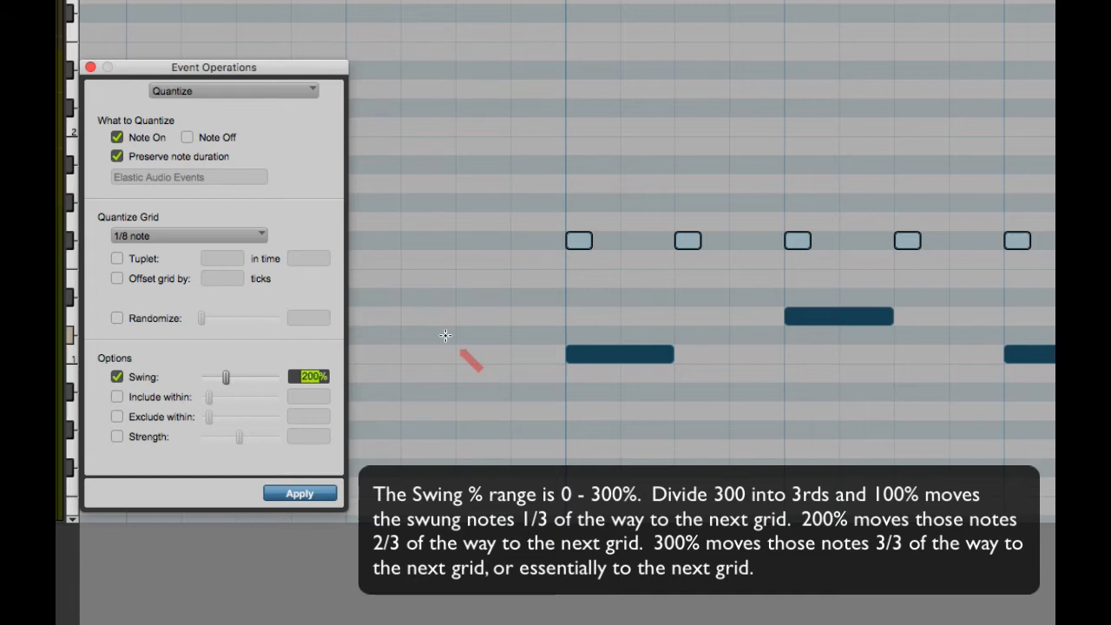
{"action": "left_click", "coordinate": [300, 377]}
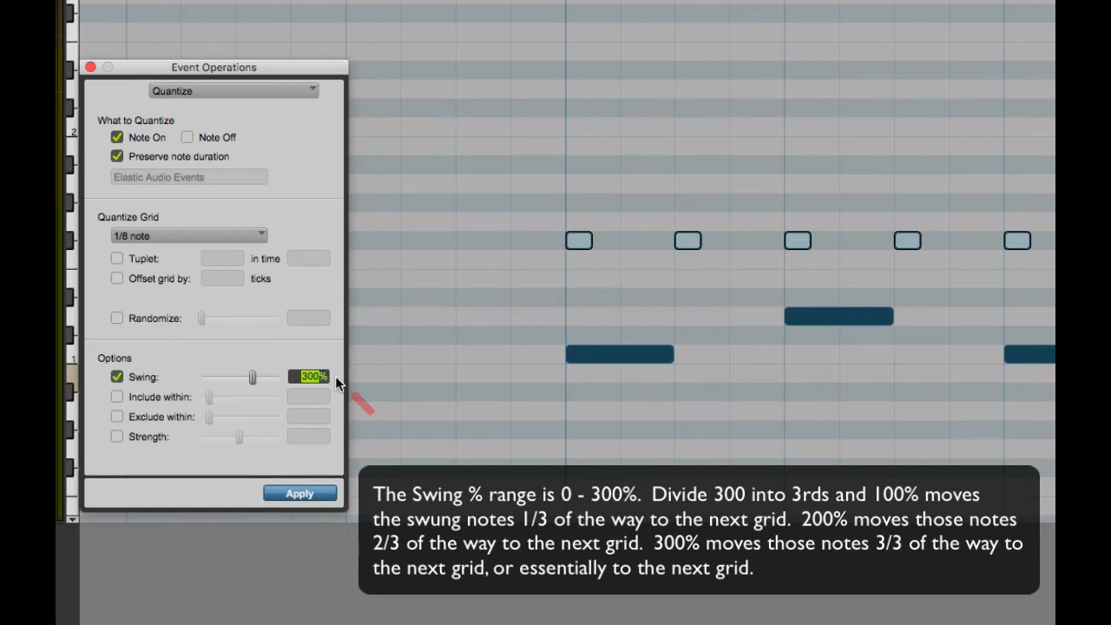
{"action": "left_click_drag", "start_coordinate": [251, 376], "coordinate": [291, 375]}
{"action": "left_click_drag", "start_coordinate": [278, 374], "coordinate": [228, 374]}
Step: Set the Swing amount to 100%
{"action": "left_click", "coordinate": [298, 373]}
{"action": "type", "text": "100"}
{"action": "key", "text": "Return"}
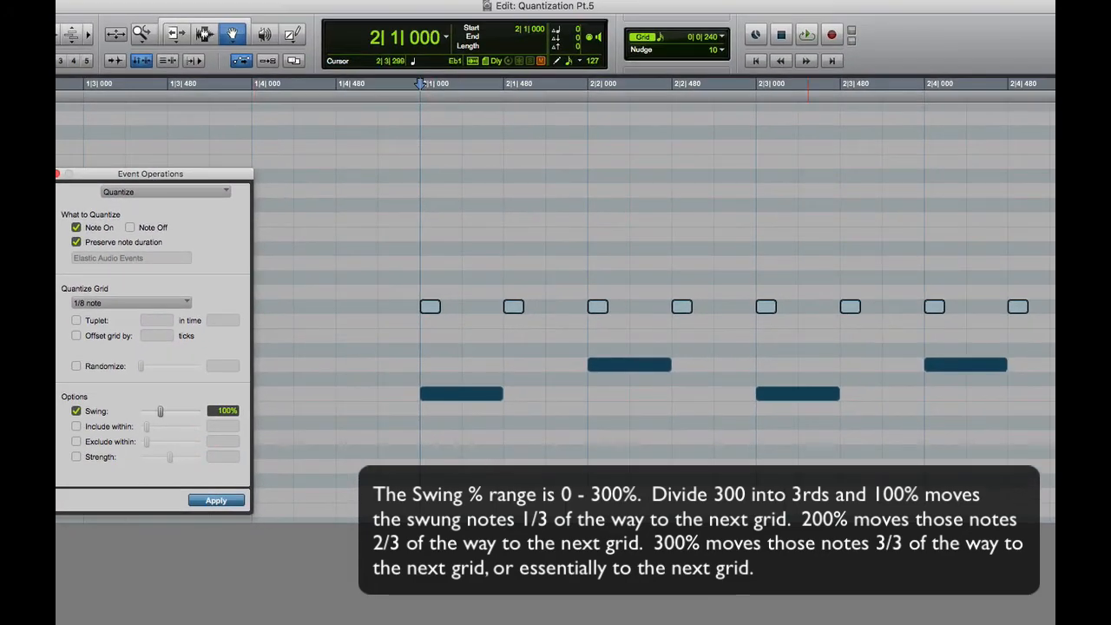
Step: Bring Calculator into view over the edit area, clear it, and enter 480
{"action": "left_click_drag", "start_coordinate": [1110, 82], "coordinate": [860, 92]}
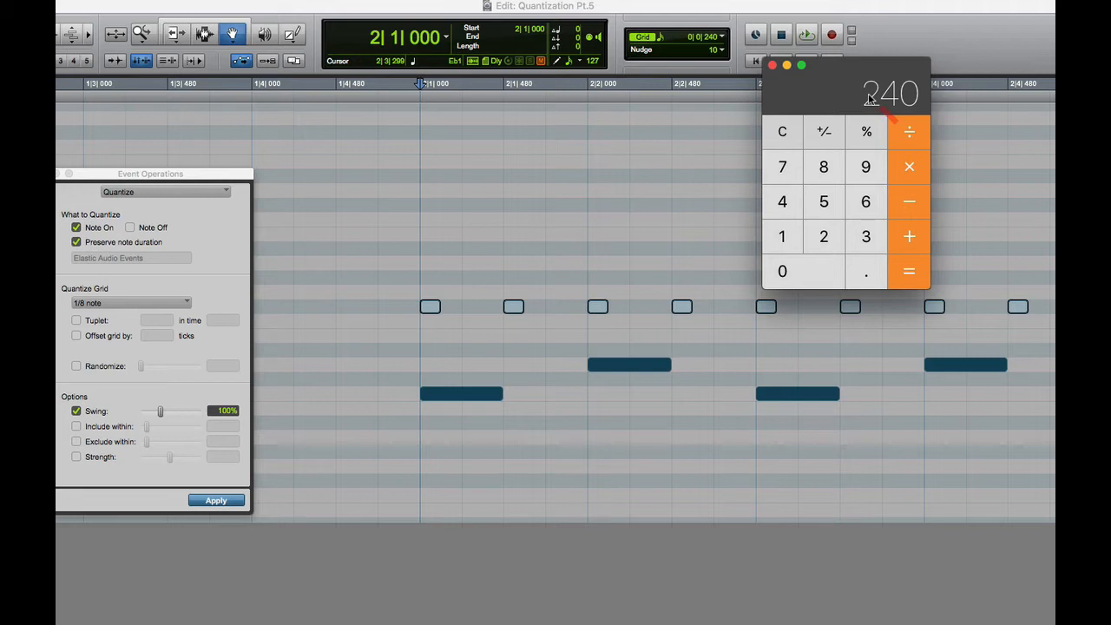
{"action": "key", "text": "Escape"}
{"action": "type", "text": "480"}
Step: Switch back to Pro Tools and select the span from 2|1|480 to 2|2|000 with the Selector tool
{"action": "left_click", "coordinate": [206, 35]}
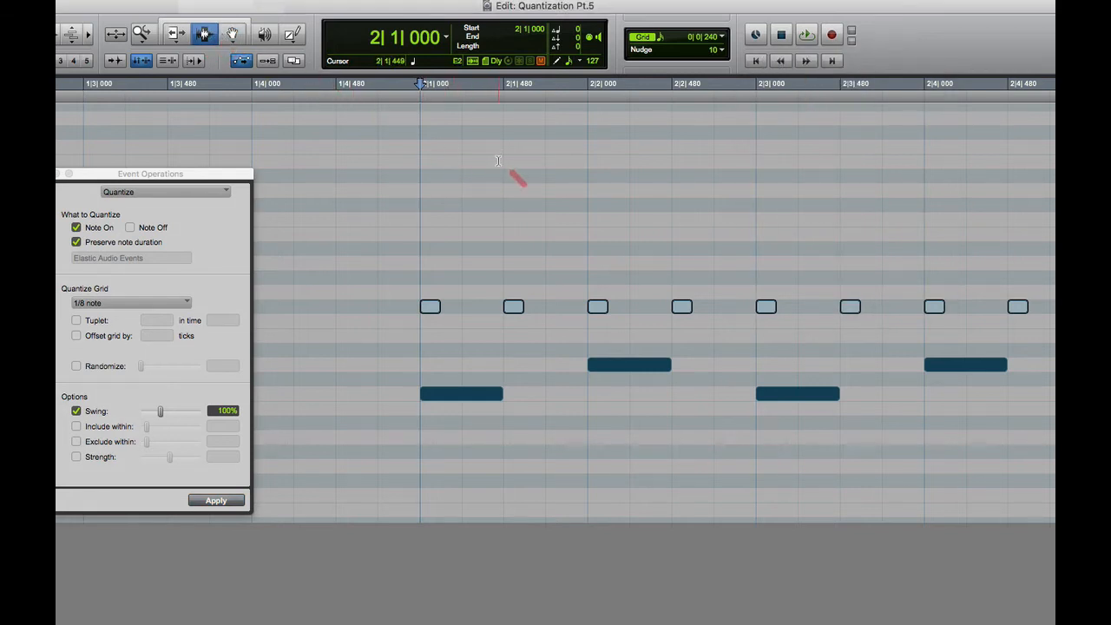
{"action": "left_click_drag", "start_coordinate": [516, 161], "coordinate": [576, 166]}
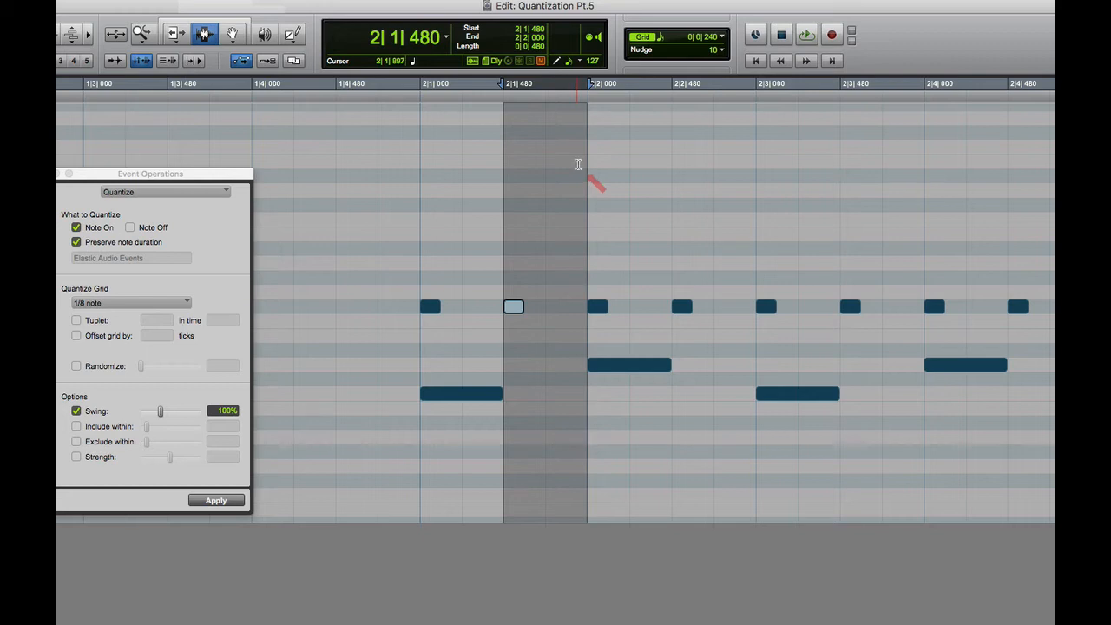
Step: Switch to Calculator, divide 480 by 3, and add 480 to the result
{"action": "key", "text": "super+Tab"}
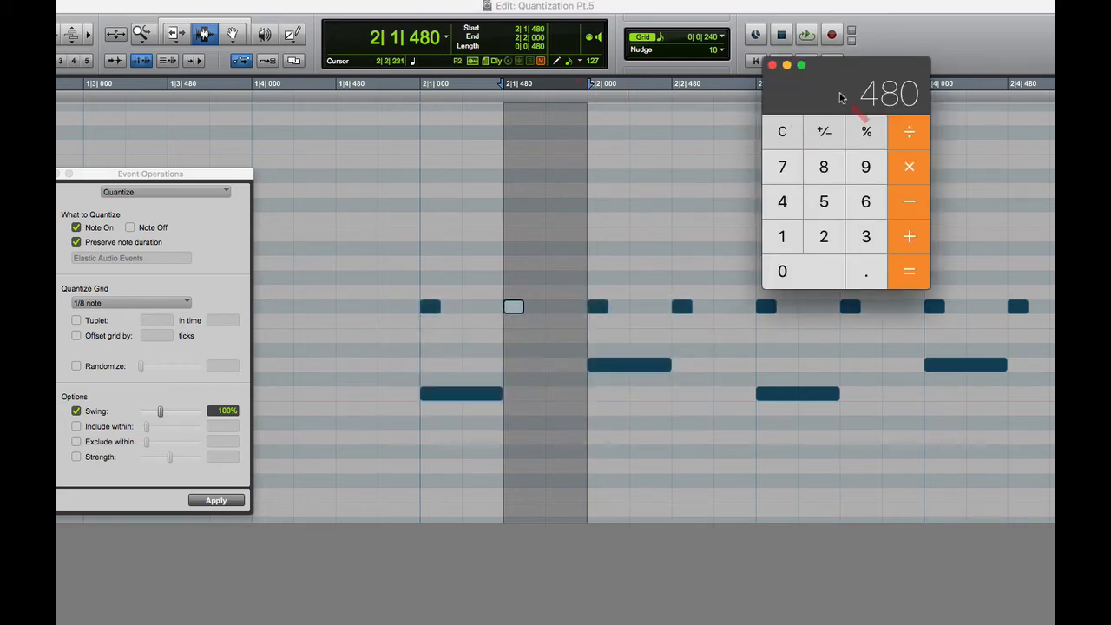
{"action": "key", "text": "slash"}
{"action": "key", "text": "3"}
{"action": "key", "text": "Return"}
{"action": "left_click_drag", "start_coordinate": [809, 98], "coordinate": [905, 93]}
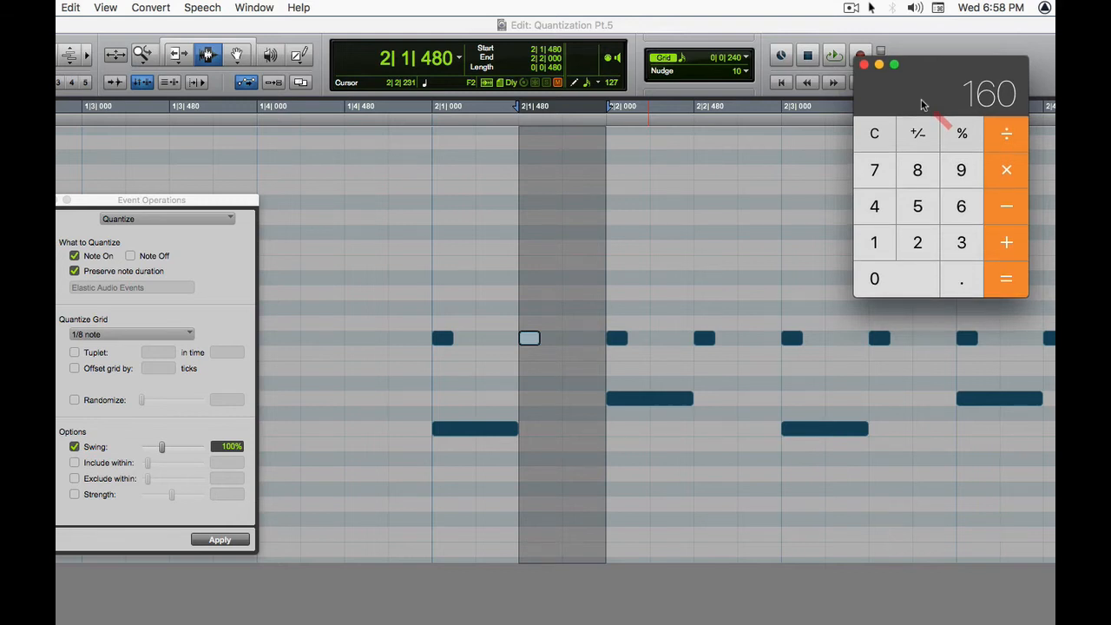
{"action": "key", "text": "plus"}
{"action": "type", "text": "480"}
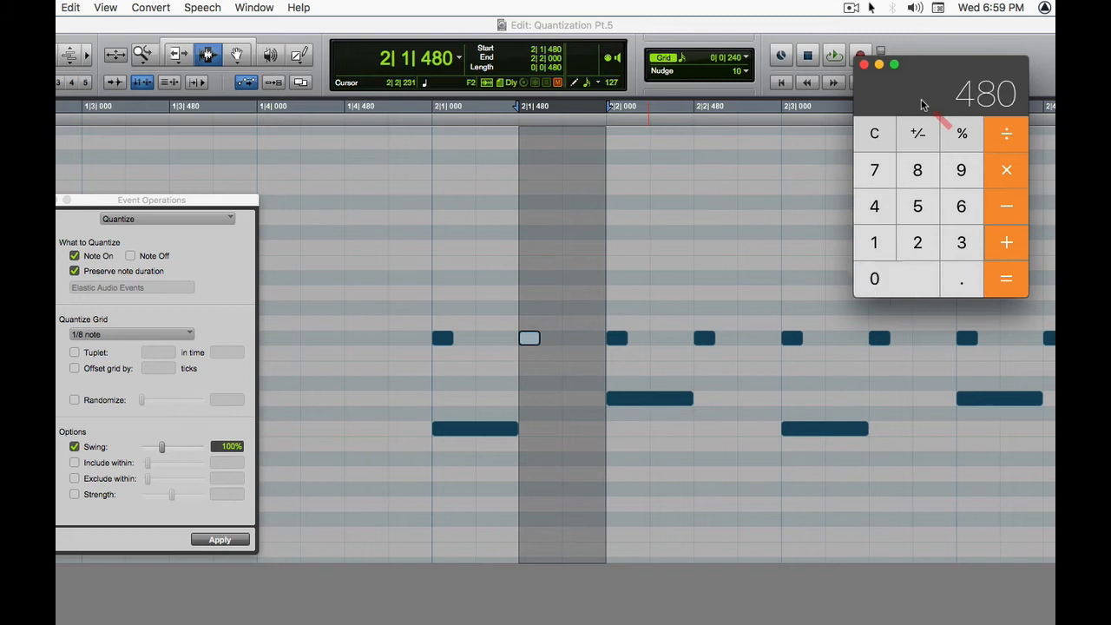
{"action": "key", "text": "Return"}
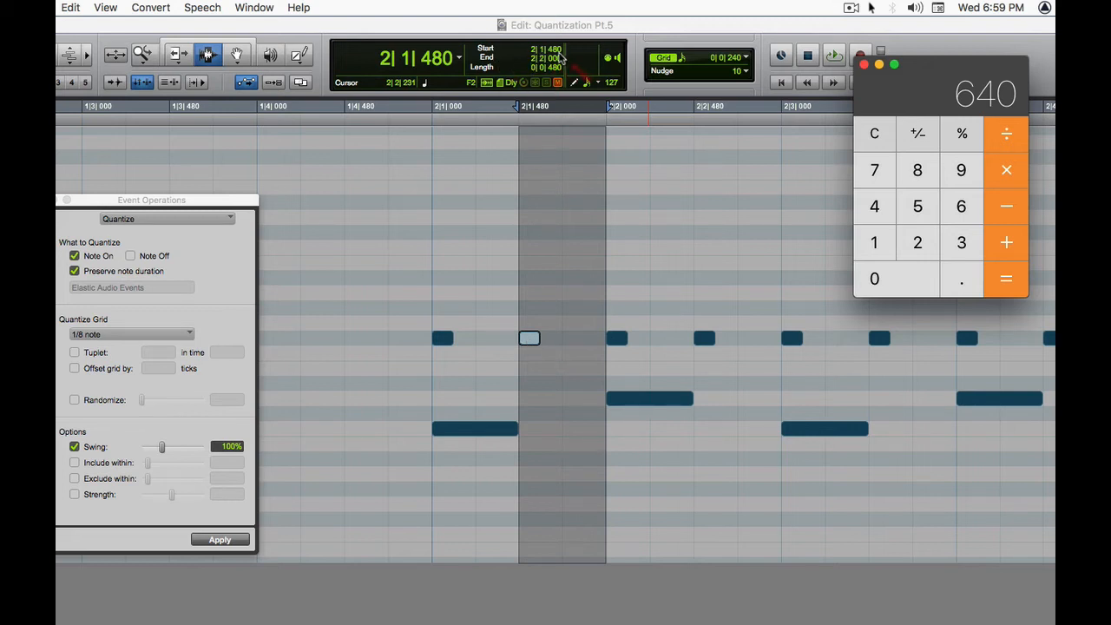
Step: Apply the 1/8-note quantize with 100% swing to the second hi-hat note, check its start with the Grabber tool, and undo the change
{"action": "left_click", "coordinate": [239, 543]}
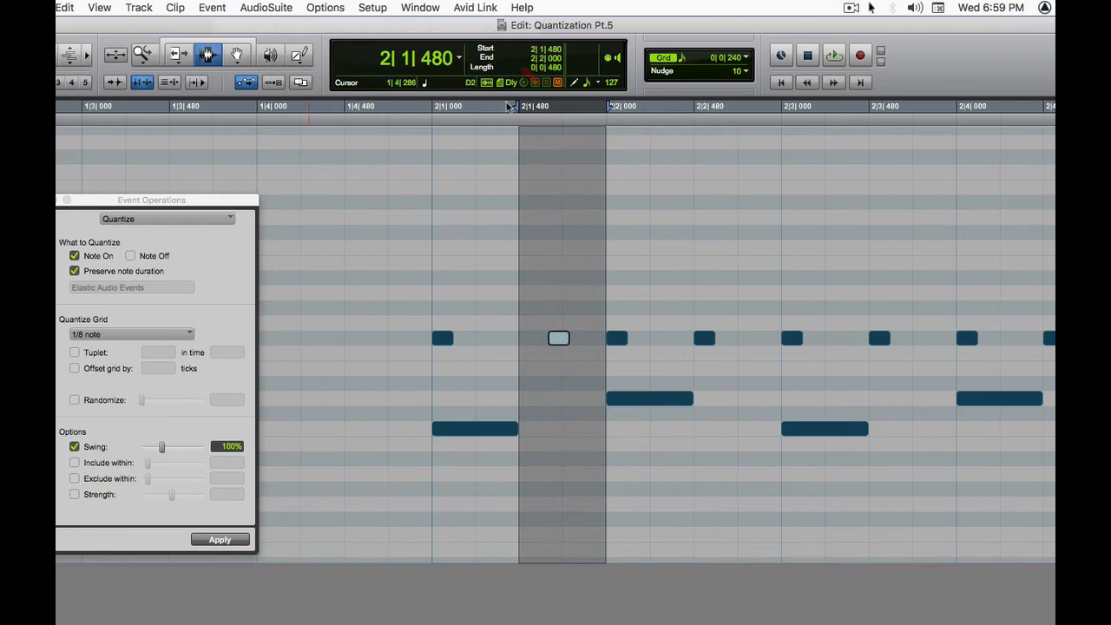
{"action": "key", "text": "F8"}
{"action": "left_click", "coordinate": [510, 250]}
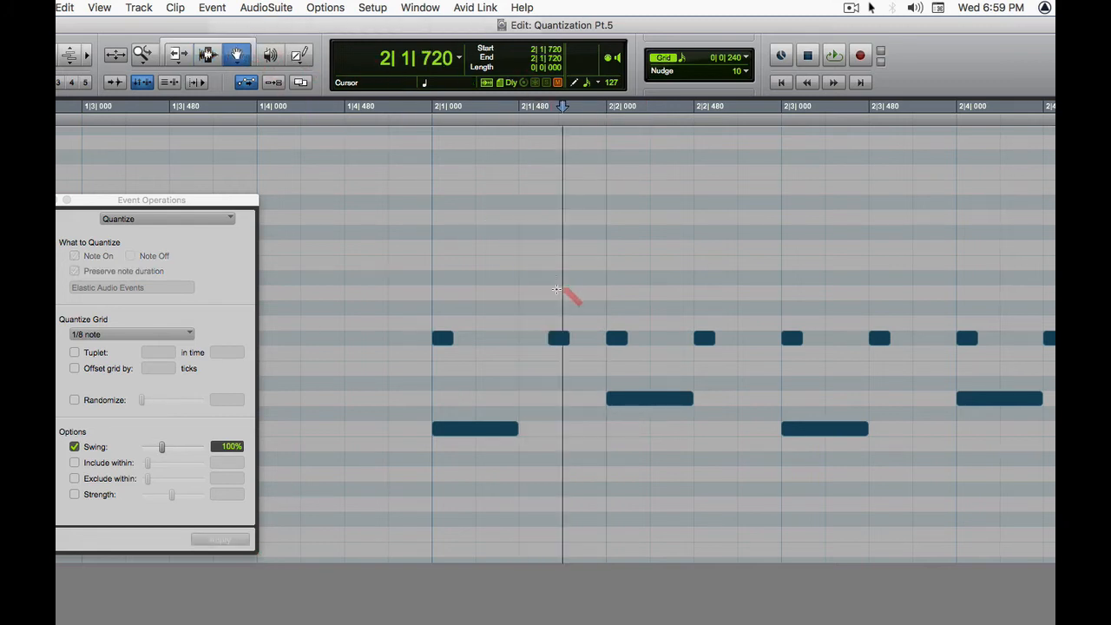
{"action": "left_click", "coordinate": [560, 341]}
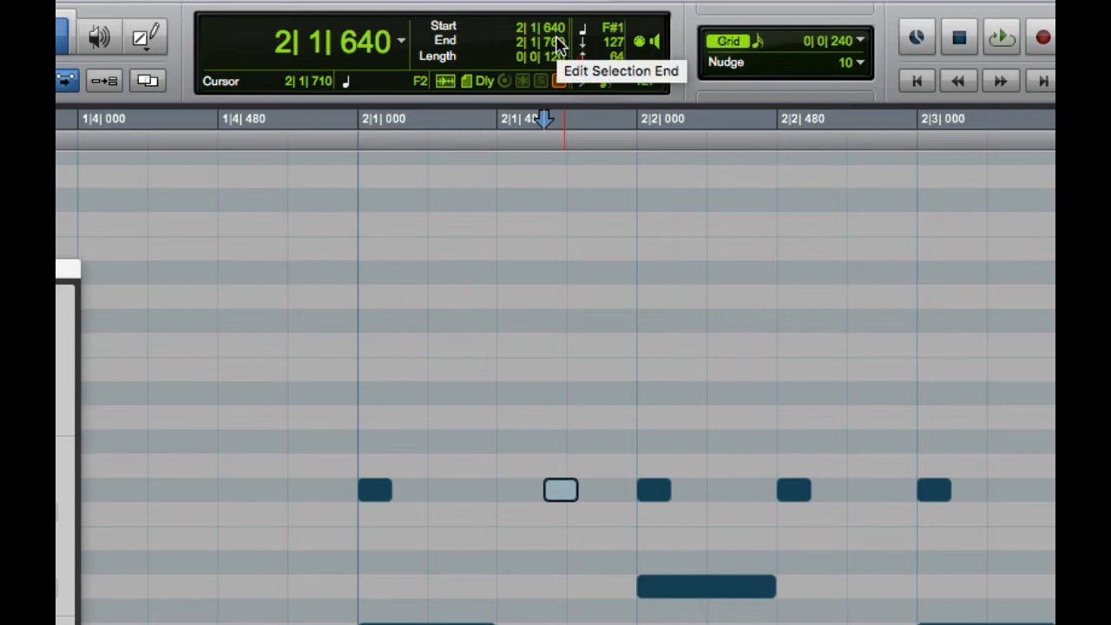
{"action": "key", "text": "super+z"}
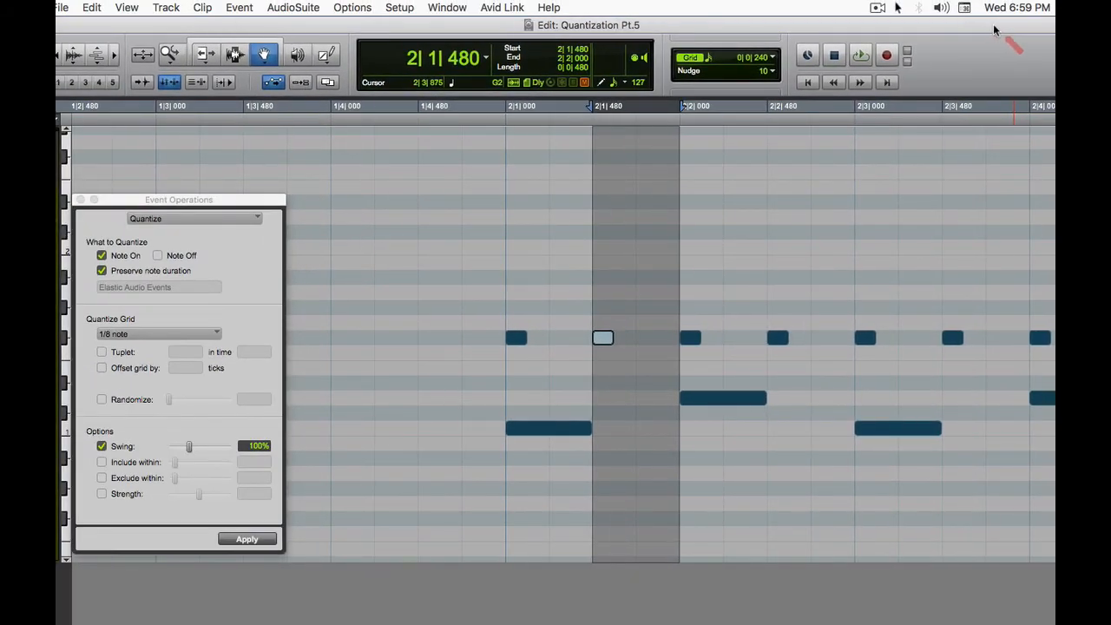
Step: Switch to Calculator, multiply 160 by 2, and add 480 to the product
{"action": "key", "text": "super+Tab"}
{"action": "key", "text": "super+Tab"}
{"action": "key", "text": "super+Tab"}
{"action": "key", "text": "super+Tab"}
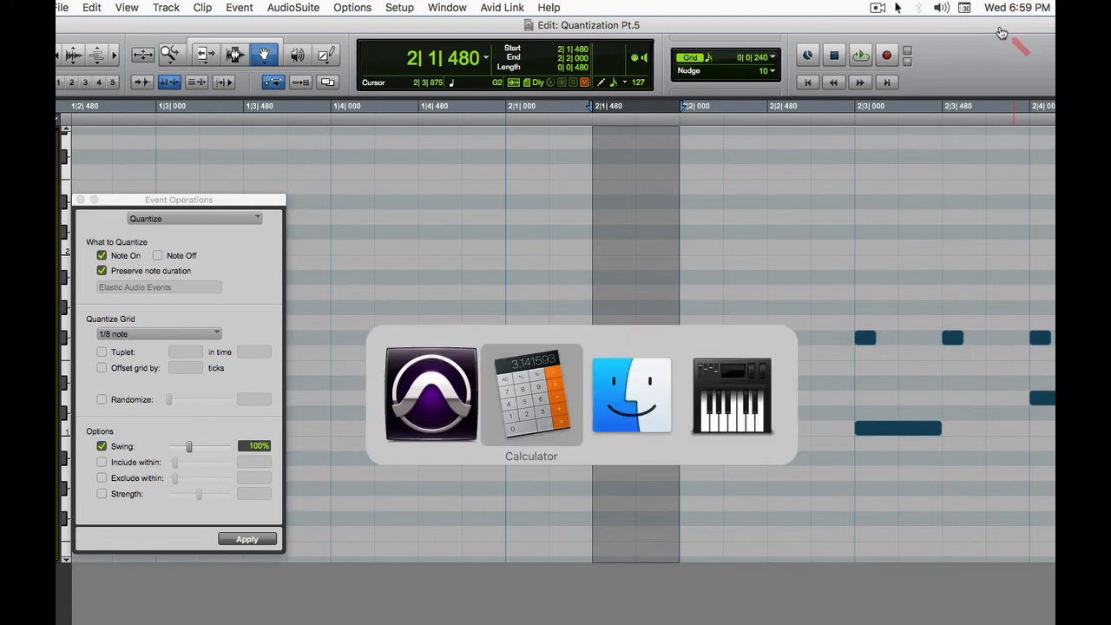
{"action": "key", "text": "super+Tab"}
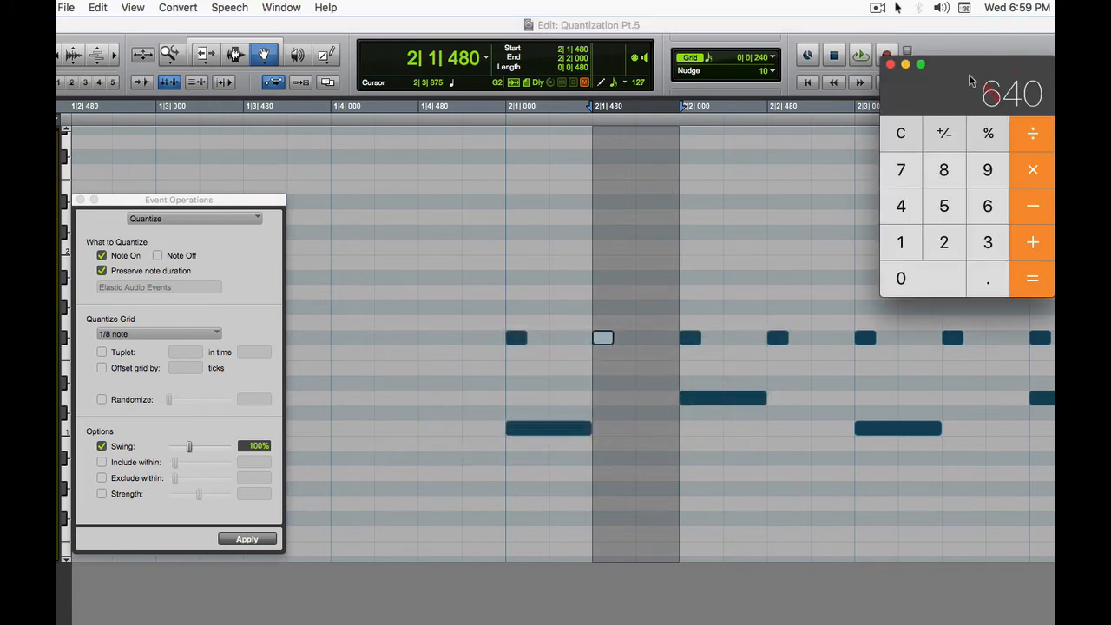
{"action": "left_click_drag", "start_coordinate": [962, 86], "coordinate": [927, 67]}
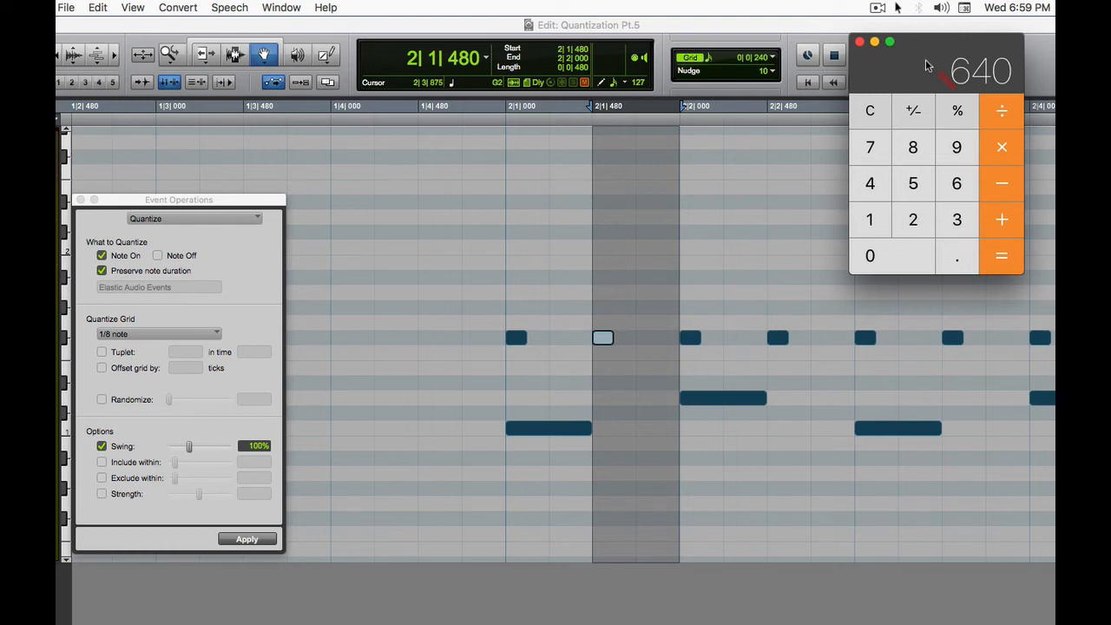
{"action": "type", "text": "160*2="}
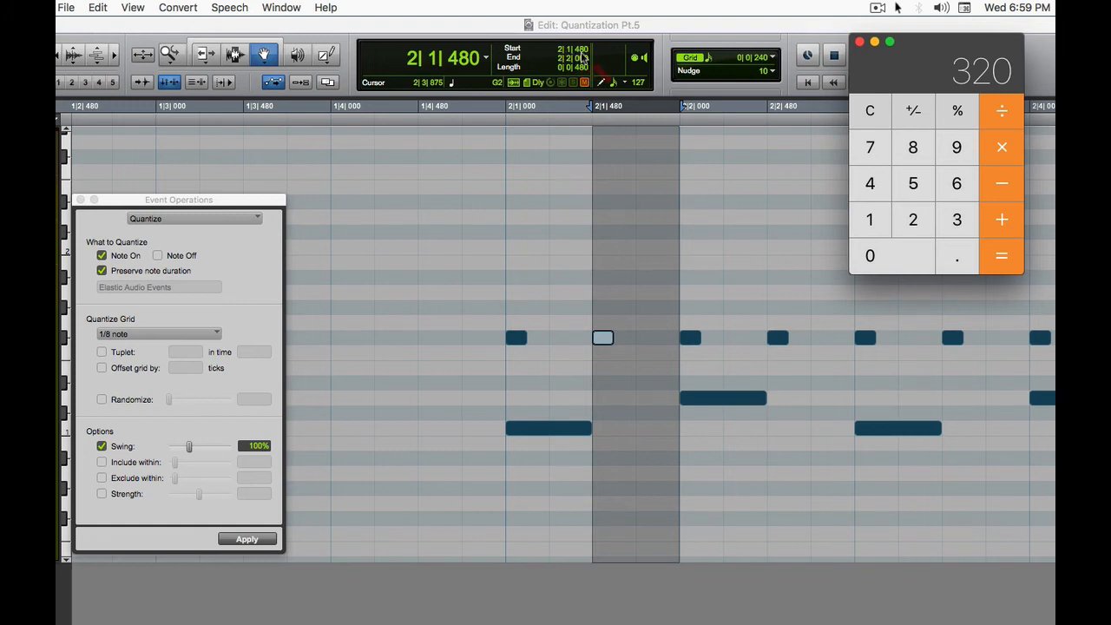
{"action": "left_click_drag", "start_coordinate": [886, 76], "coordinate": [887, 75]}
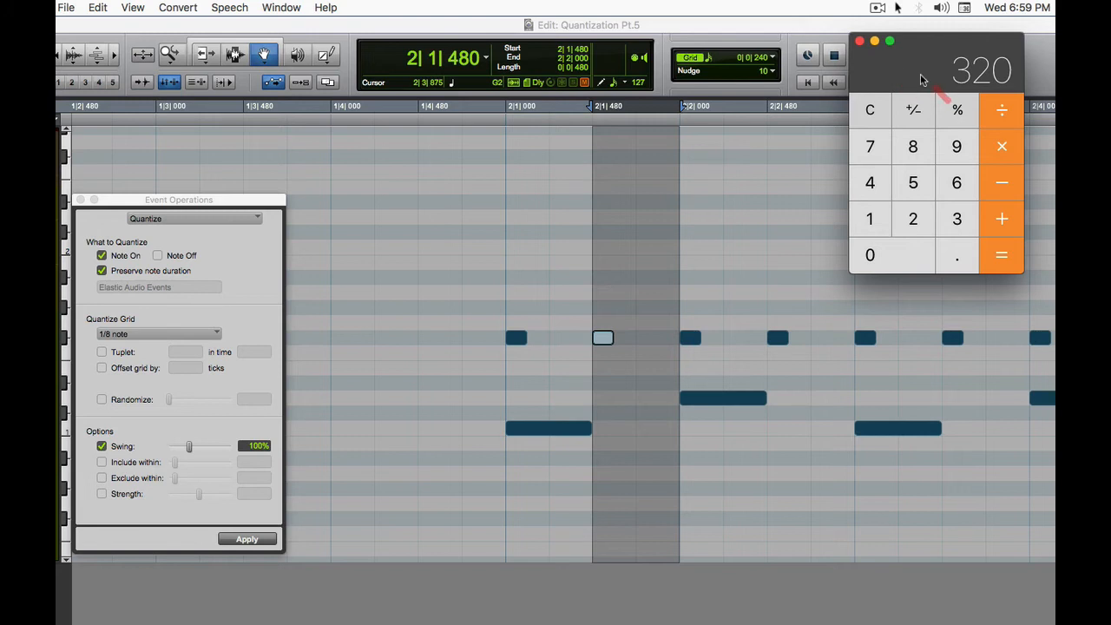
{"action": "key", "text": "plus"}
{"action": "type", "text": "480"}
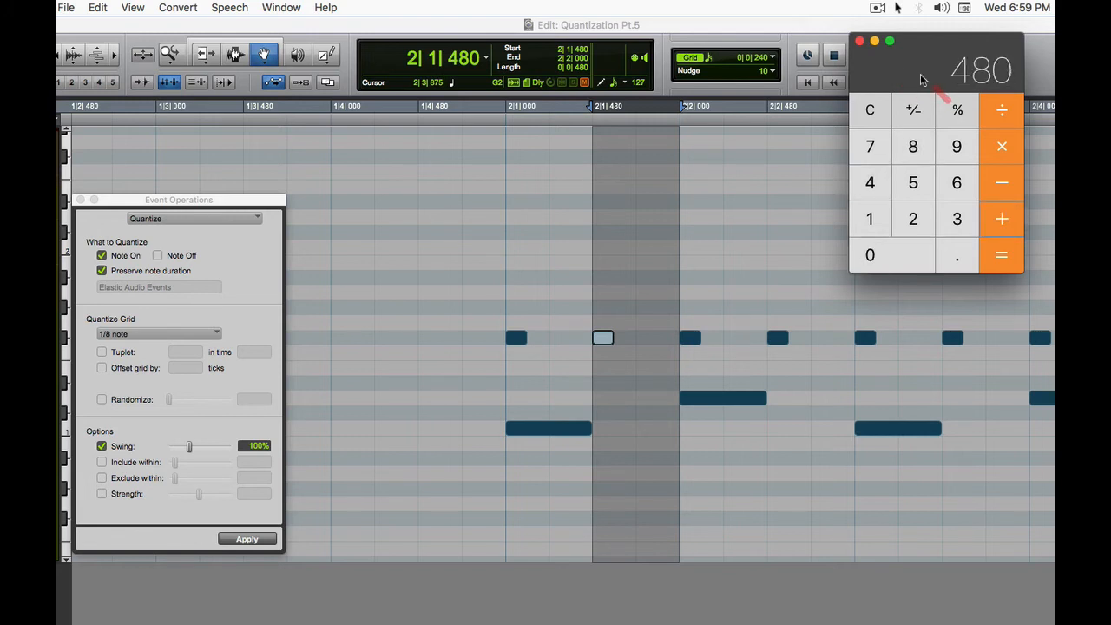
{"action": "key", "text": "Return"}
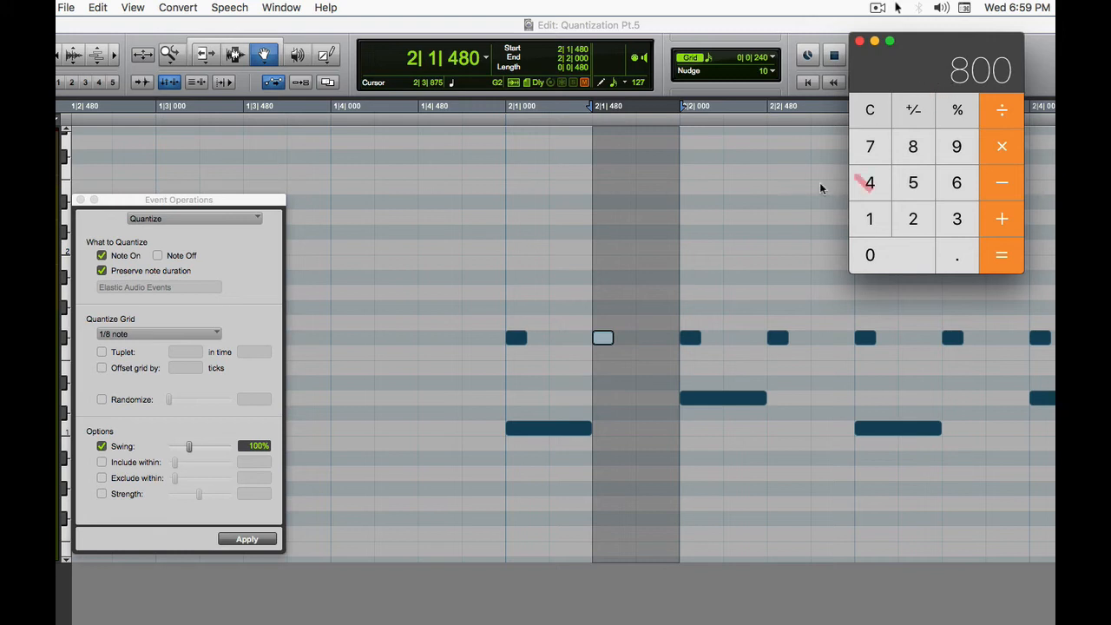
Step: Switch back to Pro Tools, apply the 1/8-note quantize with 200% swing to the second hi-hat note, and check its start with the Grabber tool
{"action": "left_click", "coordinate": [252, 446]}
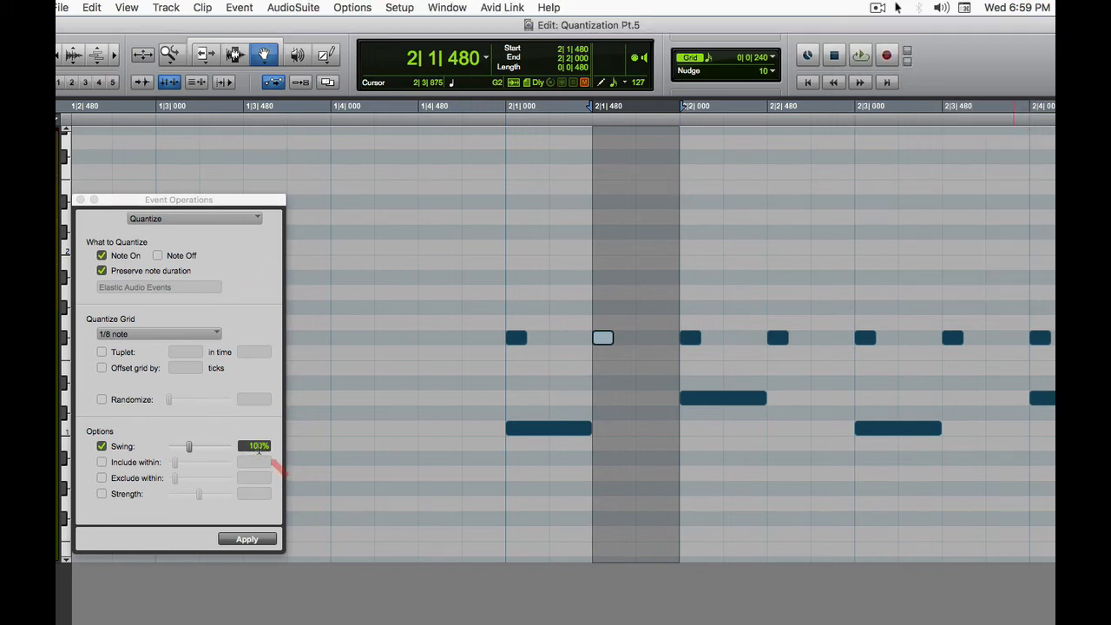
{"action": "left_click", "coordinate": [260, 447]}
{"action": "type", "text": "200"}
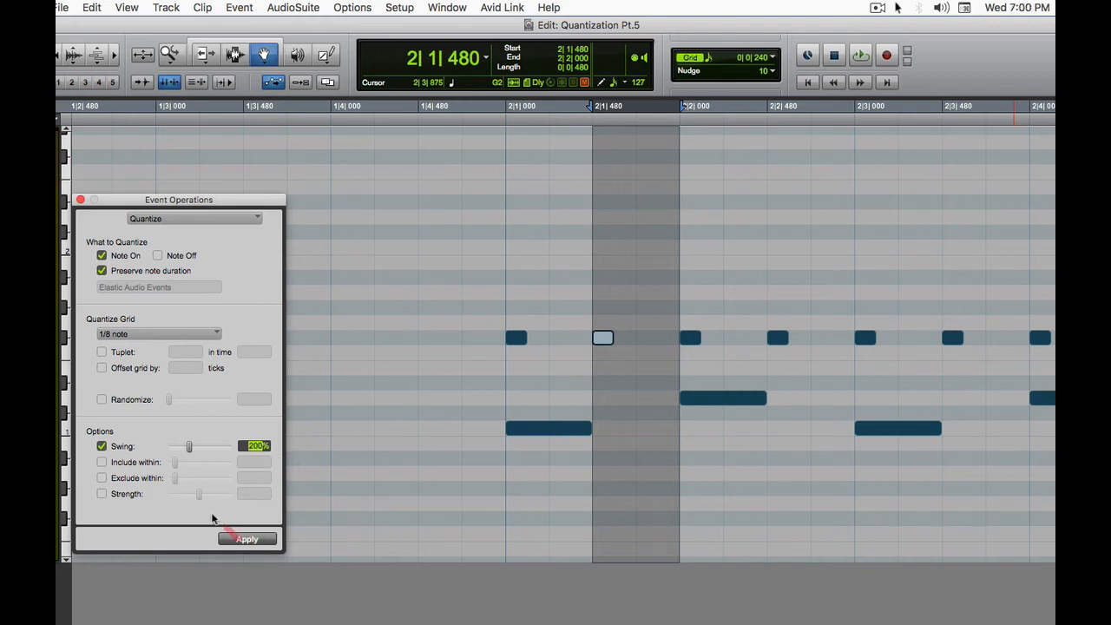
{"action": "left_click", "coordinate": [242, 538]}
{"action": "left_click", "coordinate": [244, 542]}
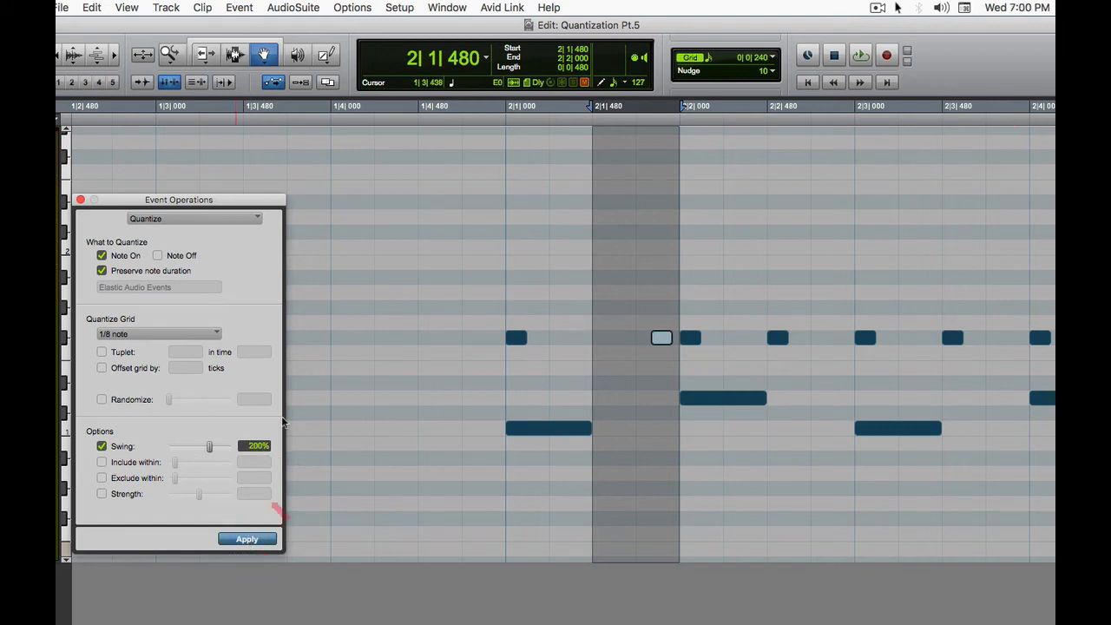
{"action": "left_click", "coordinate": [267, 58]}
{"action": "left_click", "coordinate": [555, 276]}
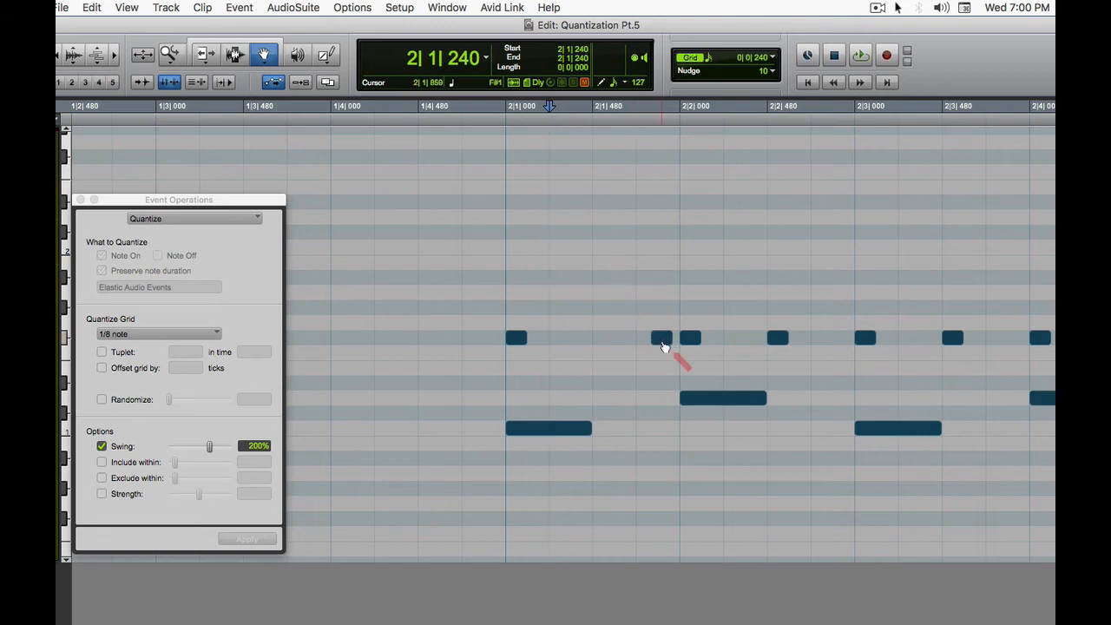
{"action": "left_click", "coordinate": [663, 339]}
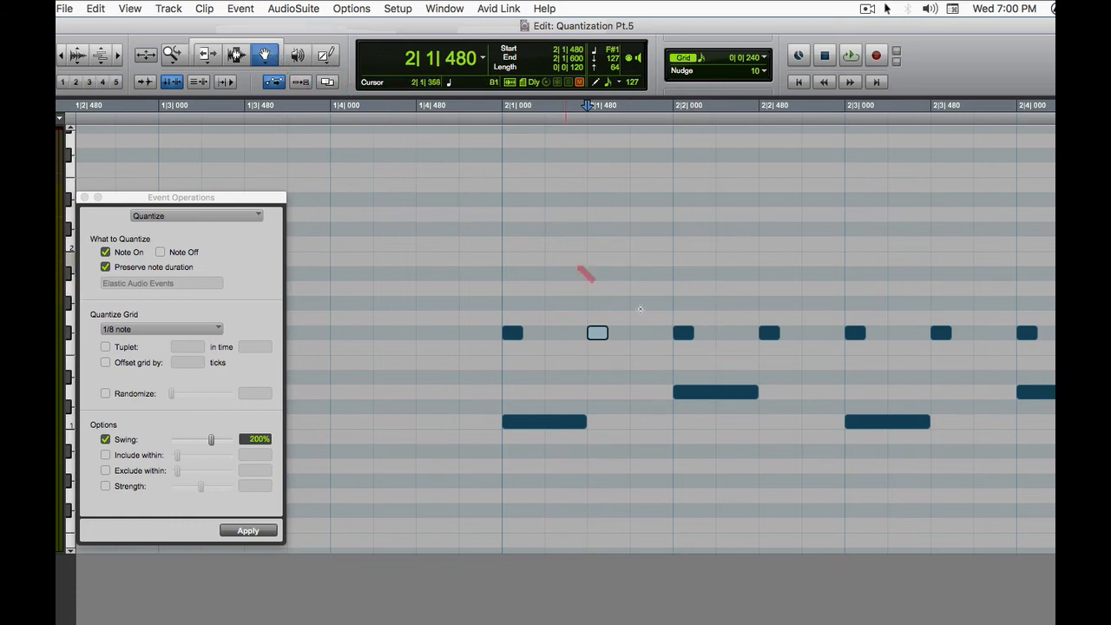
Step: Transpose the hi-hat note at 2|2|000 up one semitone to G1, and set the Swing to 300% with the second hi-hat note selected
{"action": "left_click", "coordinate": [685, 334]}
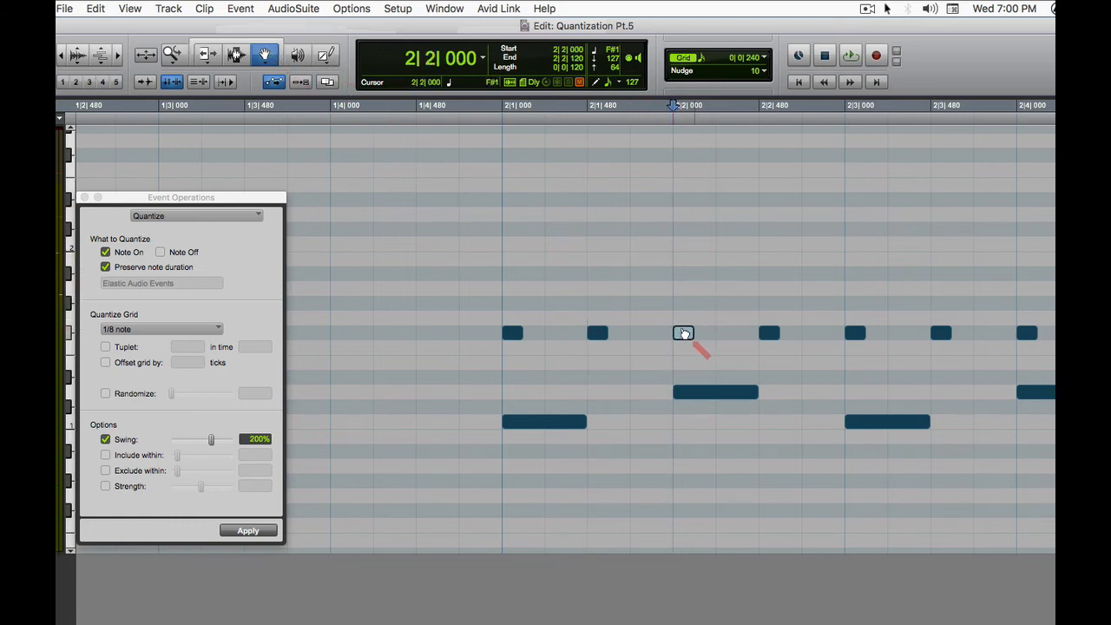
{"action": "key", "text": "Up"}
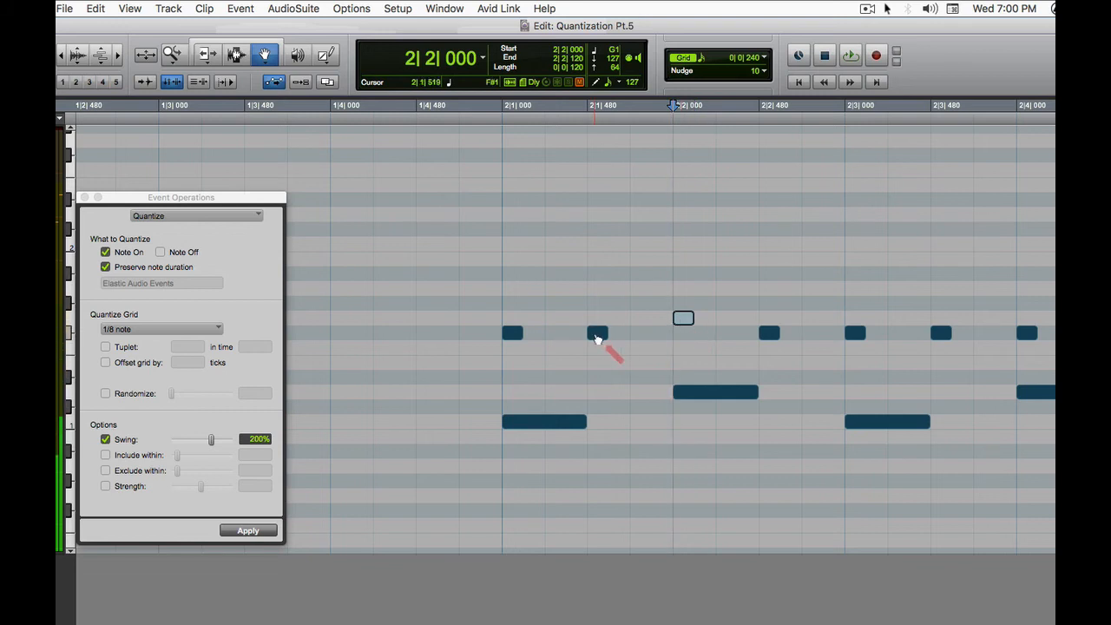
{"action": "left_click", "coordinate": [597, 335]}
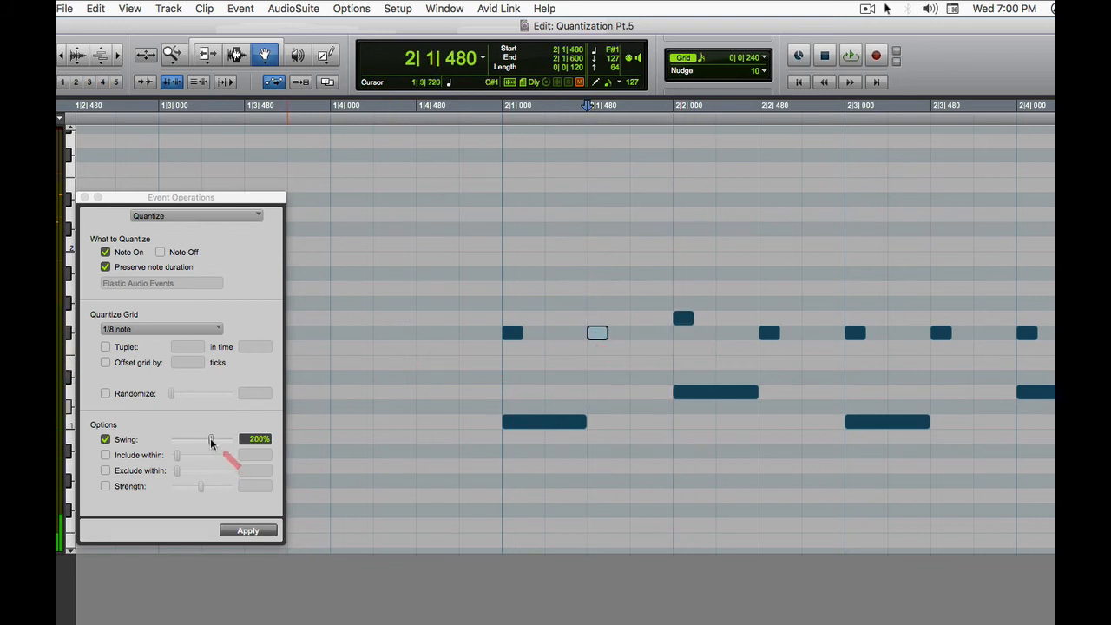
{"action": "left_click_drag", "start_coordinate": [211, 443], "coordinate": [252, 444]}
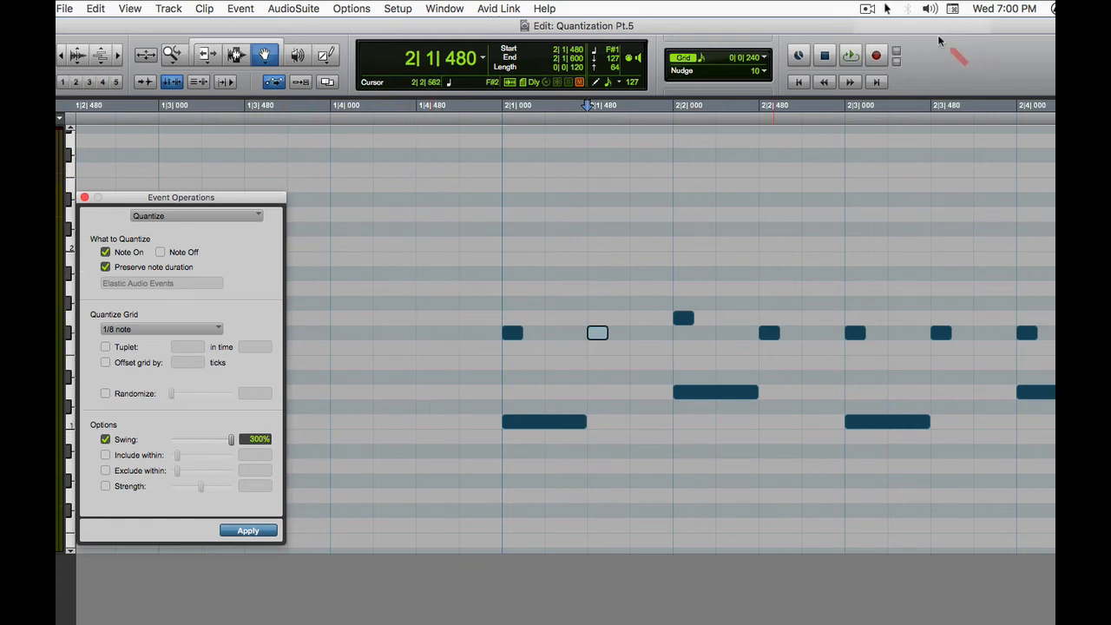
Step: Switch to Calculator and multiply 160 by 3
{"action": "key", "text": "super+Tab"}
{"action": "key", "text": "super+Tab"}
{"action": "key", "text": "super+Tab"}
{"action": "key", "text": "super+Tab"}
{"action": "key", "text": "super+Tab"}
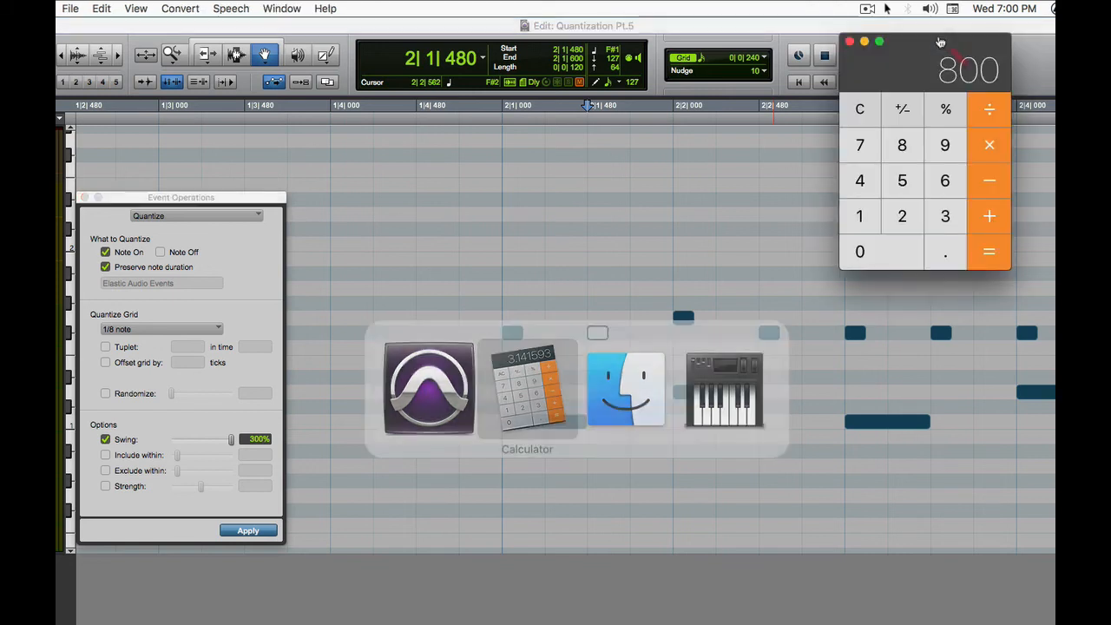
{"action": "left_click_drag", "start_coordinate": [905, 64], "coordinate": [836, 57]}
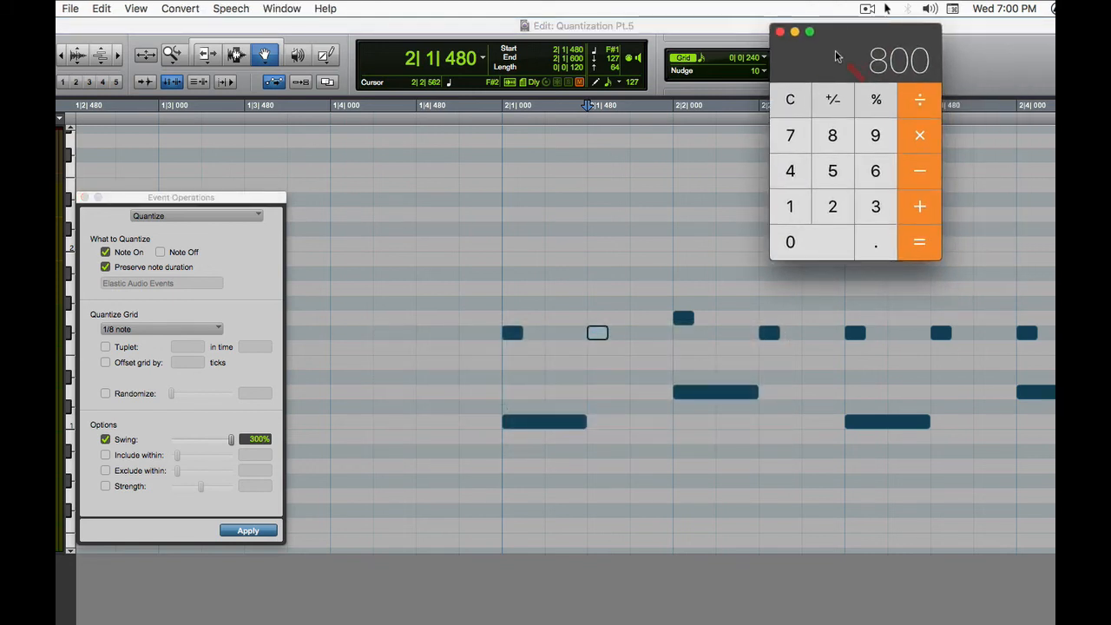
{"action": "type", "text": "18"}
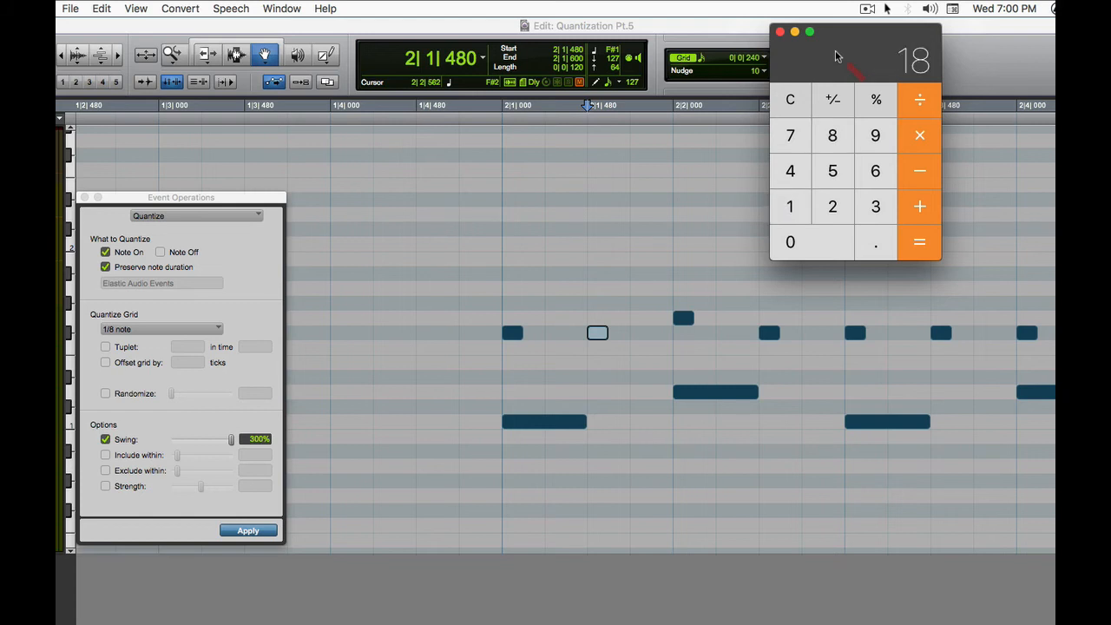
{"action": "key", "text": "Escape"}
{"action": "type", "text": "160*3="}
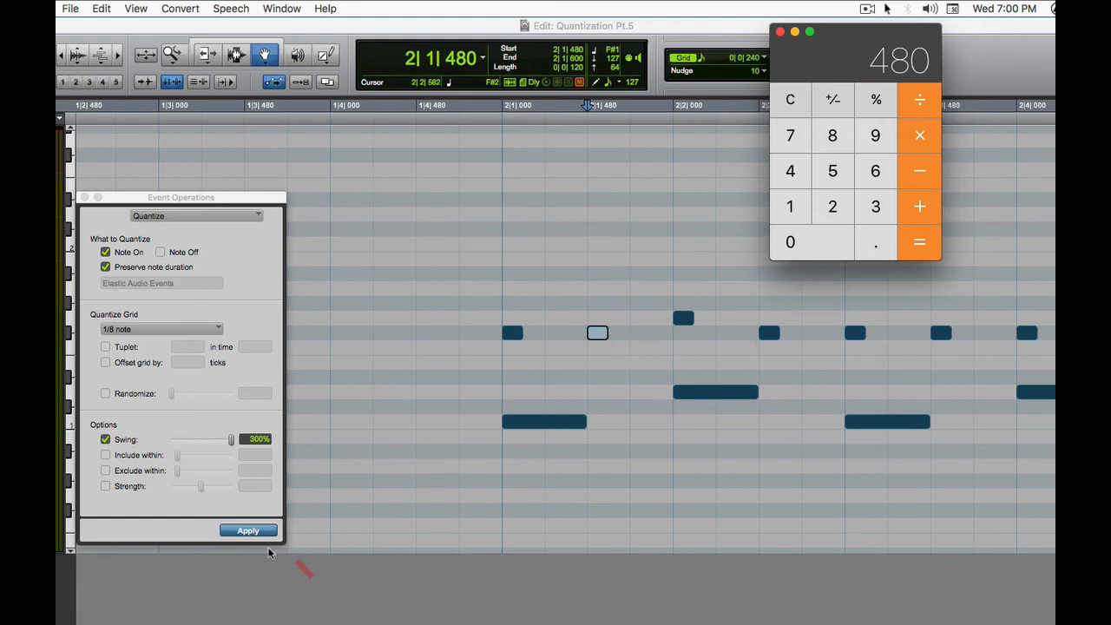
Step: Back in Pro Tools, apply the 300% swing quantize to the second hi-hat note and undo it
{"action": "left_click", "coordinate": [248, 531]}
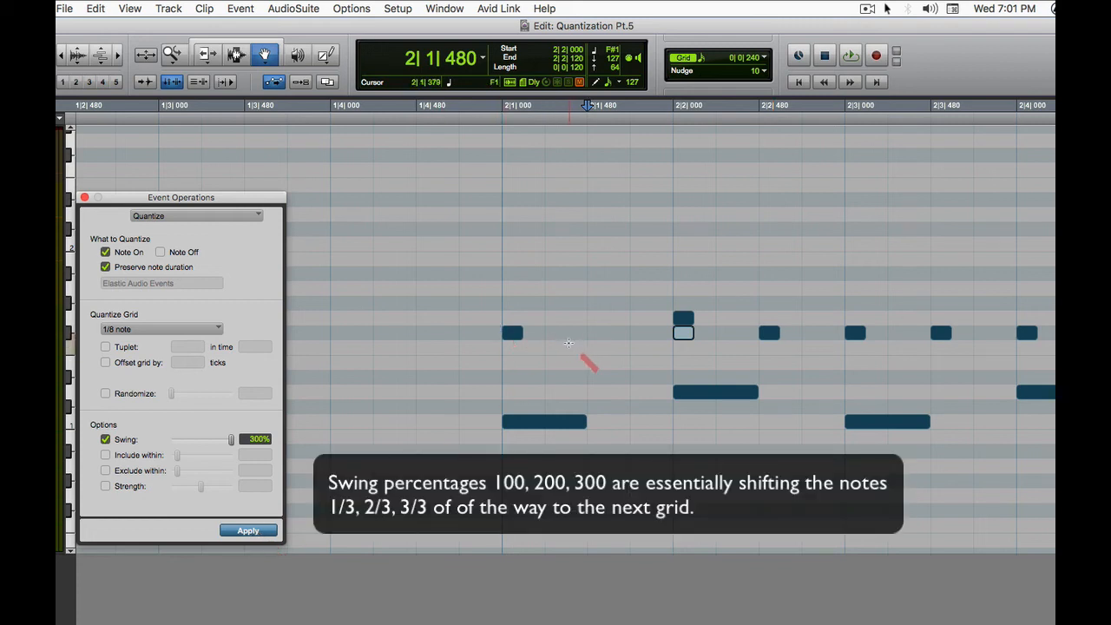
{"action": "key", "text": "super+z"}
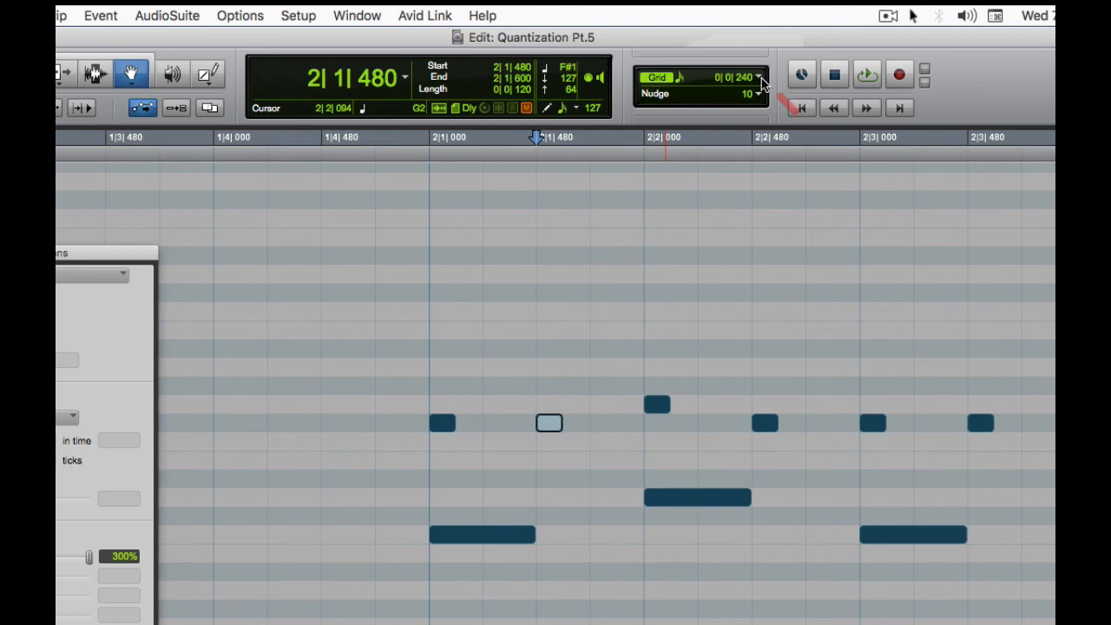
Step: Set the Grid value to 1/16-note triplets and mark the 160-tick thirds between 2|1|480 and 2|2|000 with the Selector tool
{"action": "left_click", "coordinate": [761, 78]}
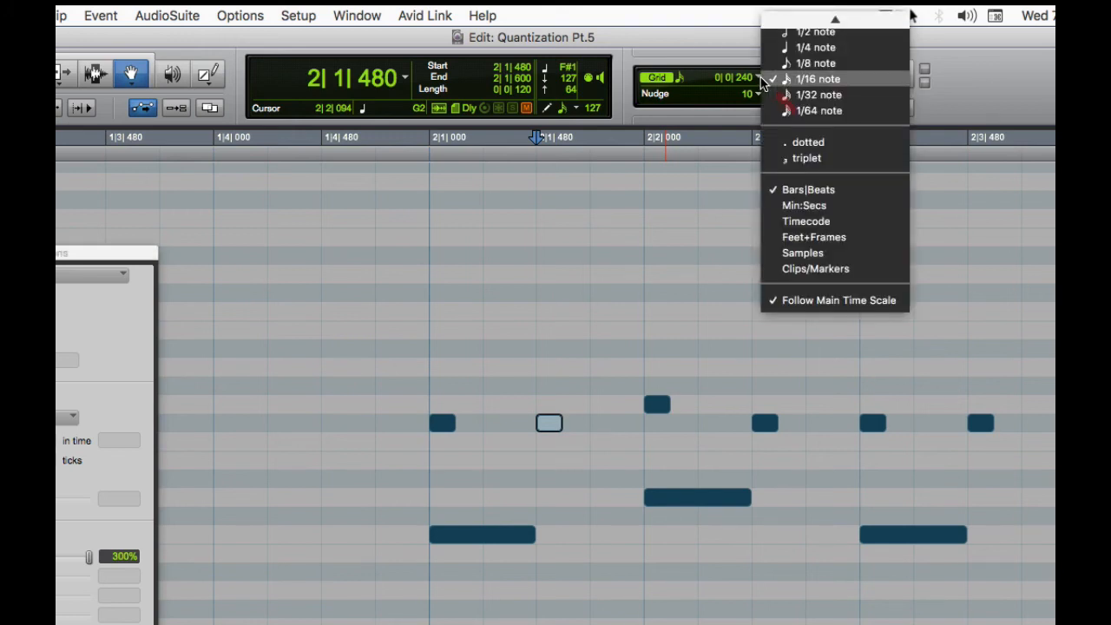
{"action": "left_click", "coordinate": [792, 159]}
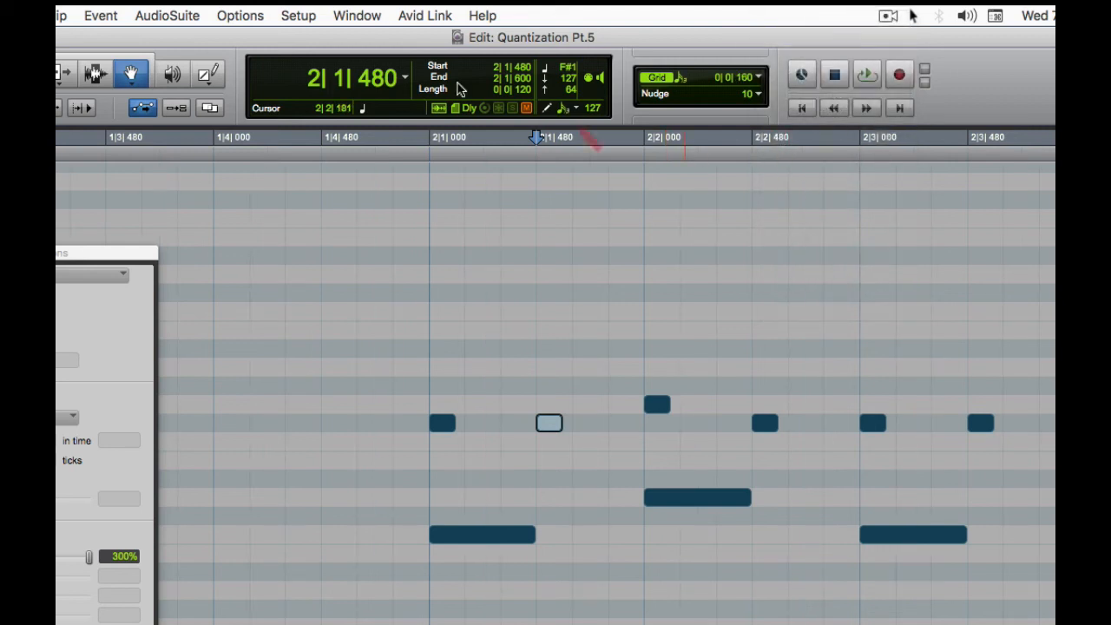
{"action": "left_click", "coordinate": [96, 74]}
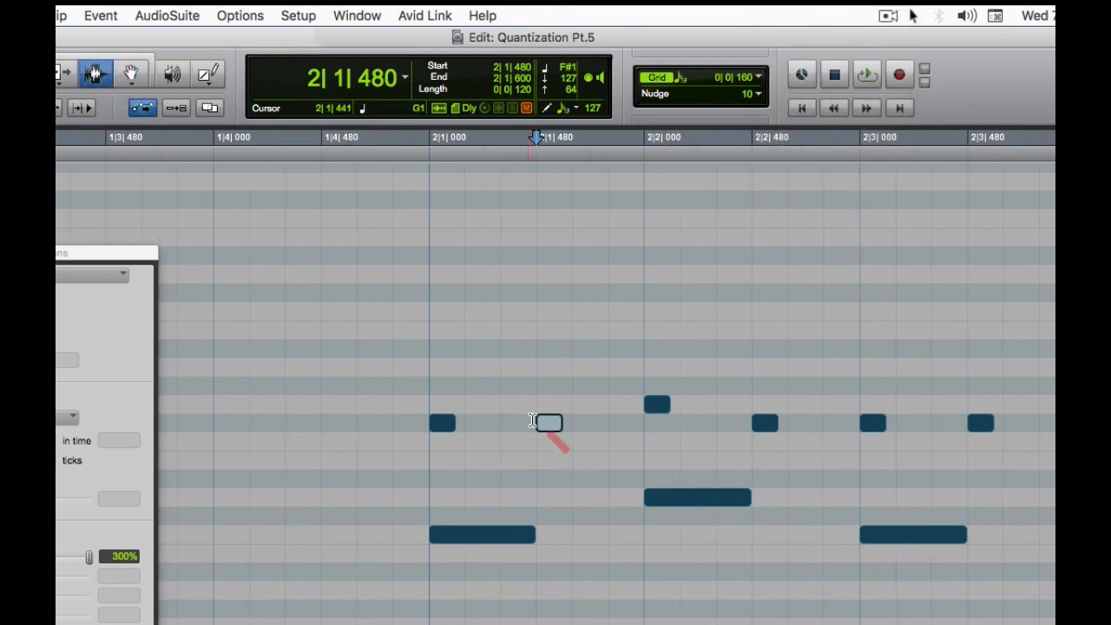
{"action": "left_click_drag", "start_coordinate": [536, 370], "coordinate": [563, 369]}
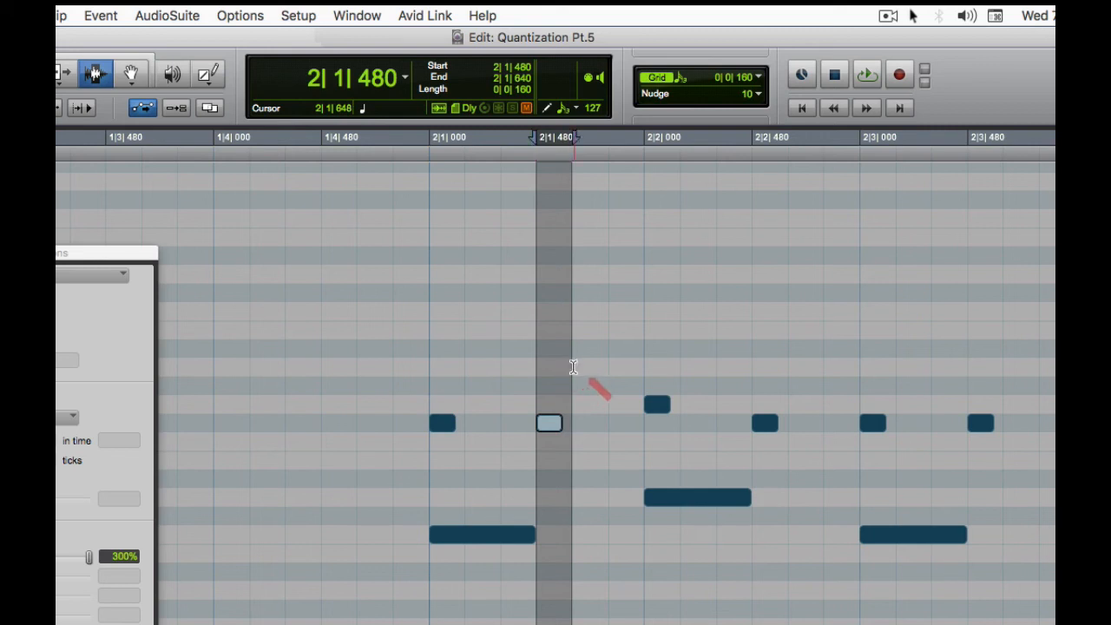
{"action": "left_click_drag", "start_coordinate": [573, 369], "coordinate": [634, 371]}
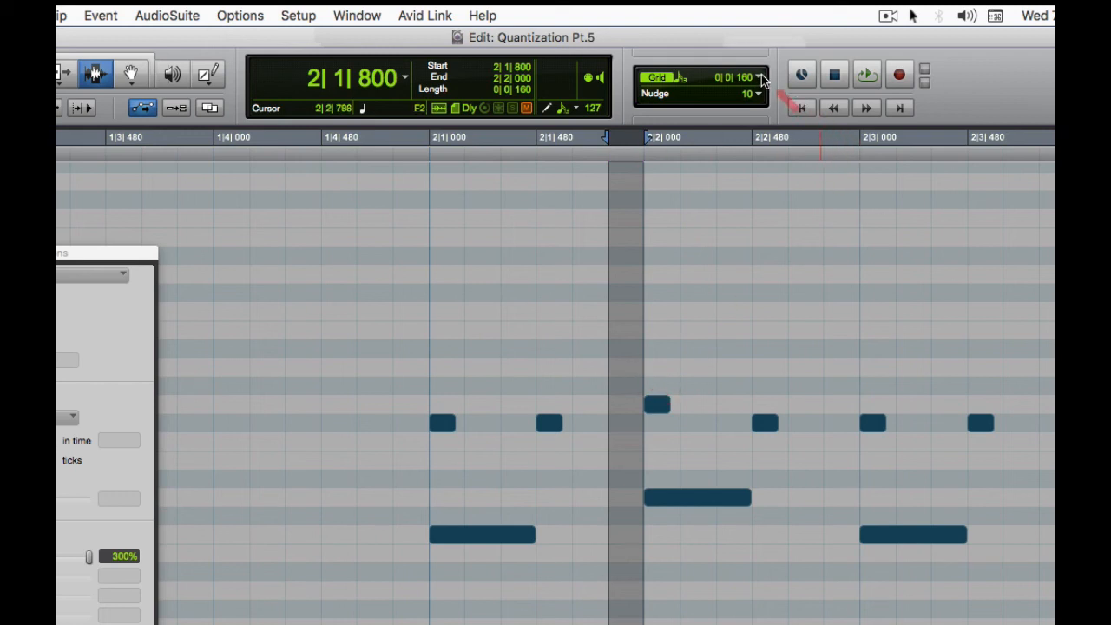
{"action": "key", "text": "t"}
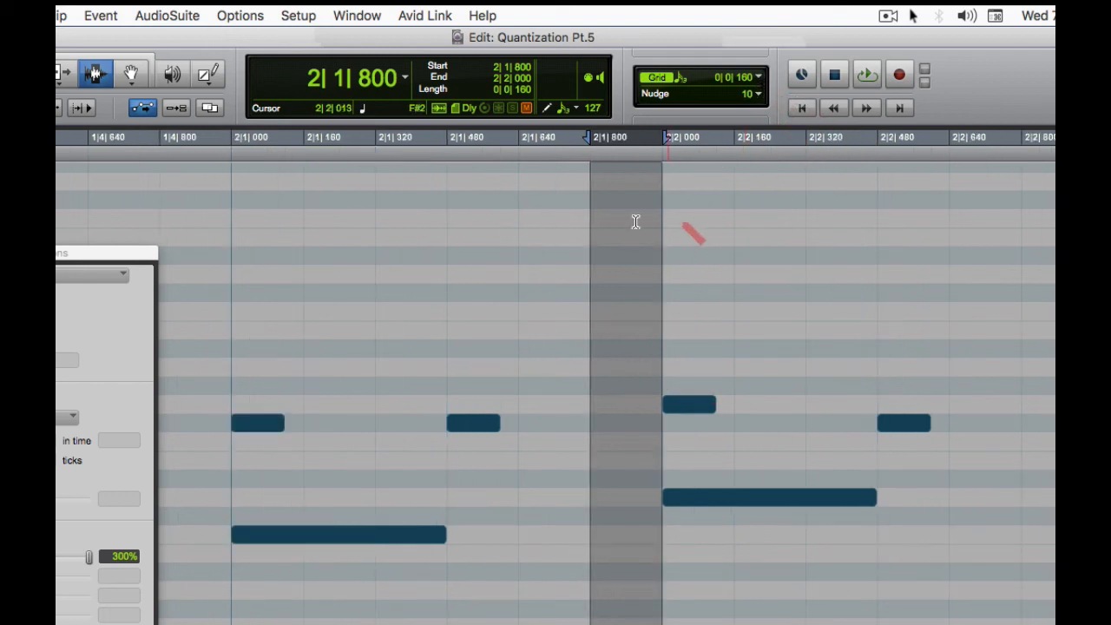
{"action": "left_click_drag", "start_coordinate": [447, 304], "coordinate": [506, 305]}
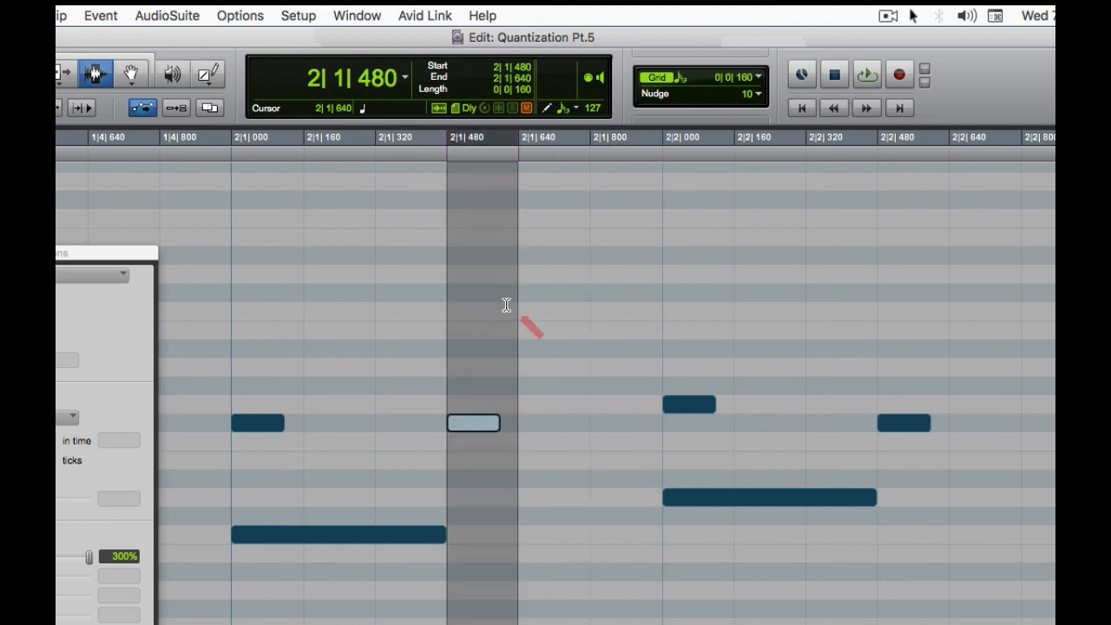
{"action": "left_click_drag", "start_coordinate": [518, 203], "coordinate": [655, 205]}
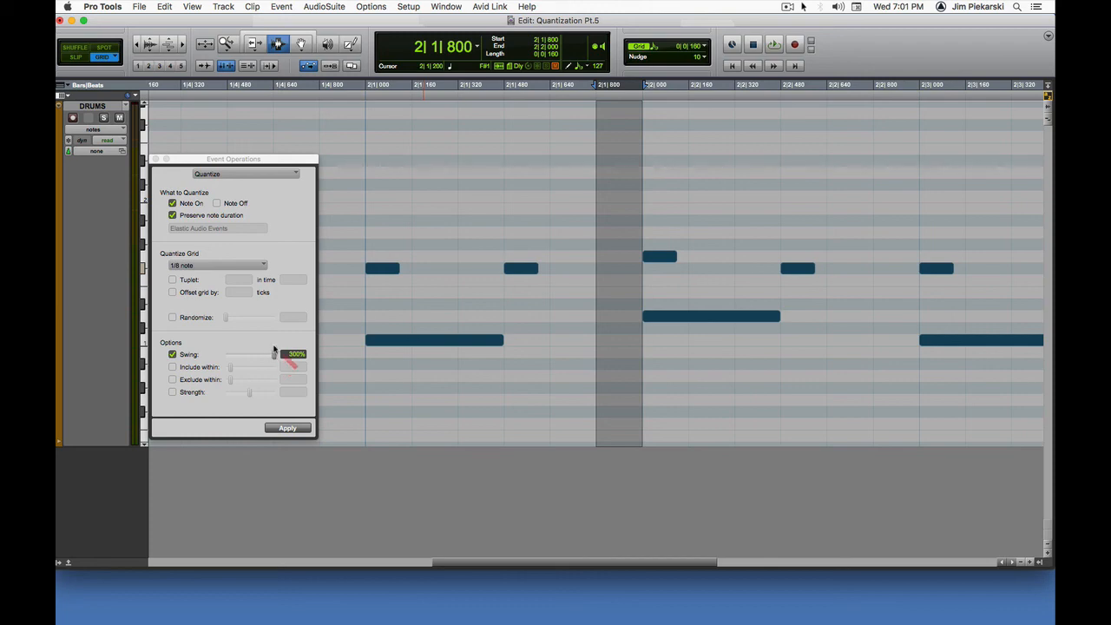
Step: Move the raised hi-hat note at 2|2|000 back down to F#1 with the Grabber tool
{"action": "key", "text": "r"}
{"action": "key", "text": "r"}
{"action": "left_click", "coordinate": [300, 44]}
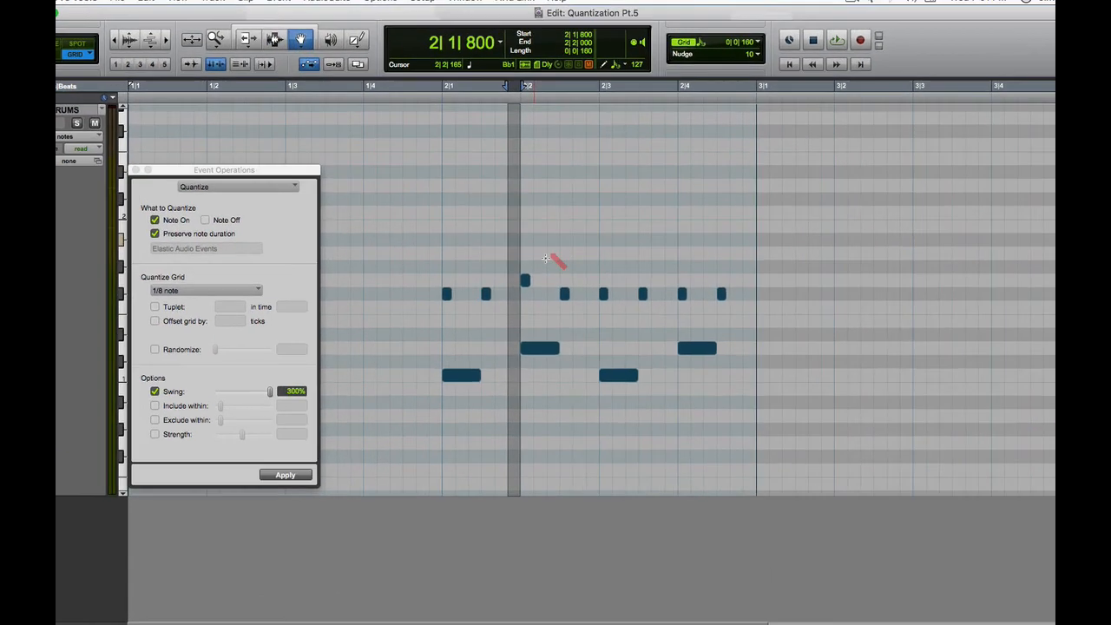
{"action": "left_click", "coordinate": [546, 258]}
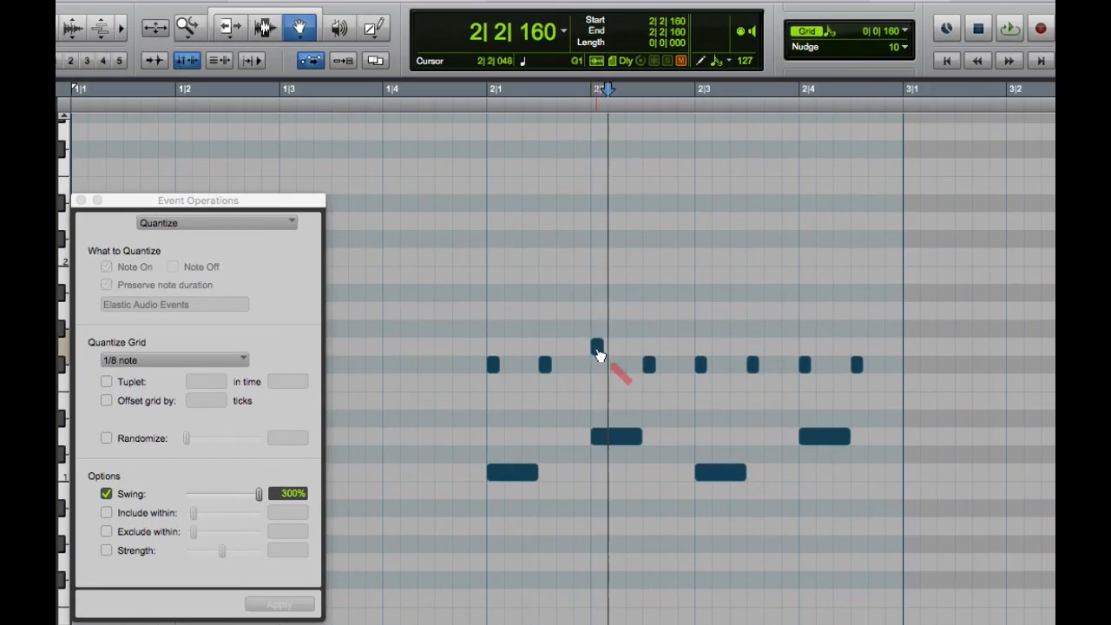
{"action": "left_click_drag", "start_coordinate": [599, 354], "coordinate": [596, 365]}
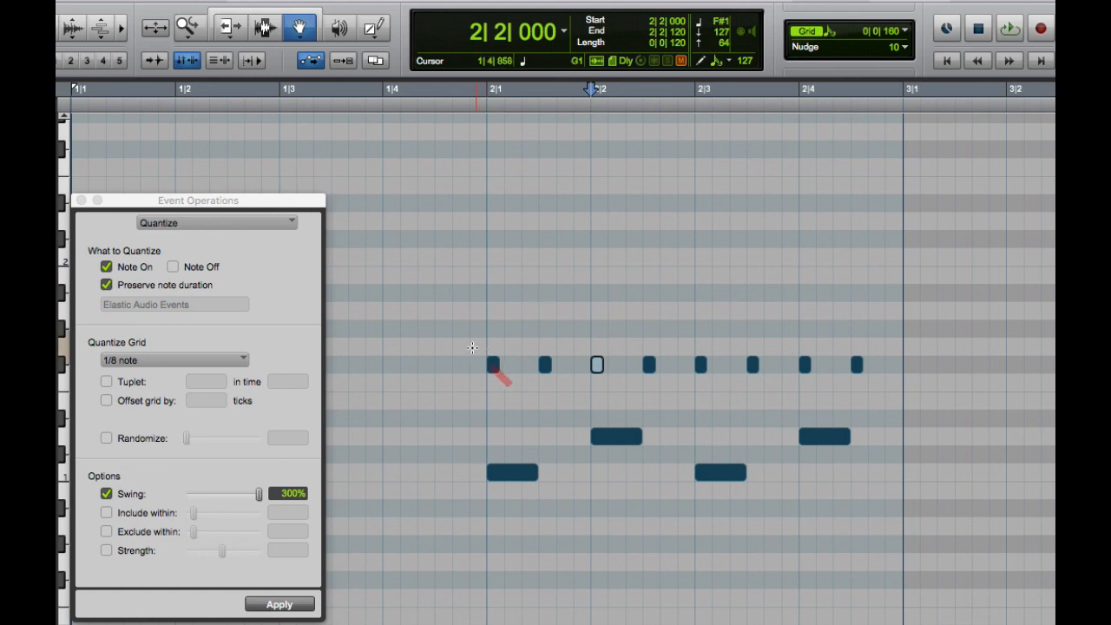
Step: Select all eight hi-hat notes and apply the 1/8-note quantize with Swing set to 57%
{"action": "left_click_drag", "start_coordinate": [472, 349], "coordinate": [879, 379]}
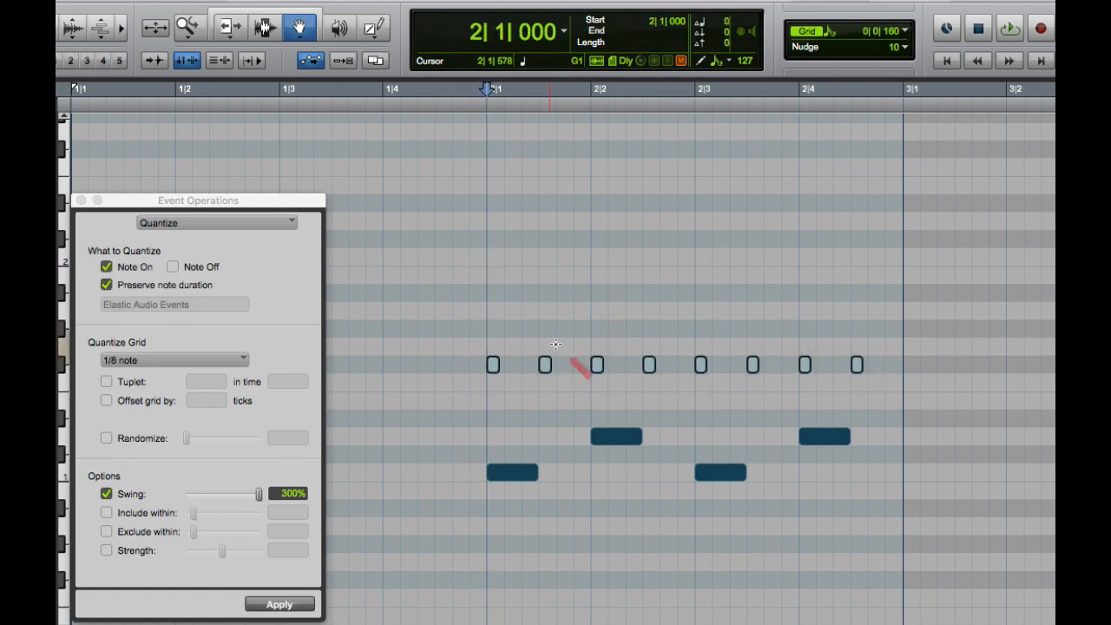
{"action": "left_click_drag", "start_coordinate": [259, 494], "coordinate": [195, 492]}
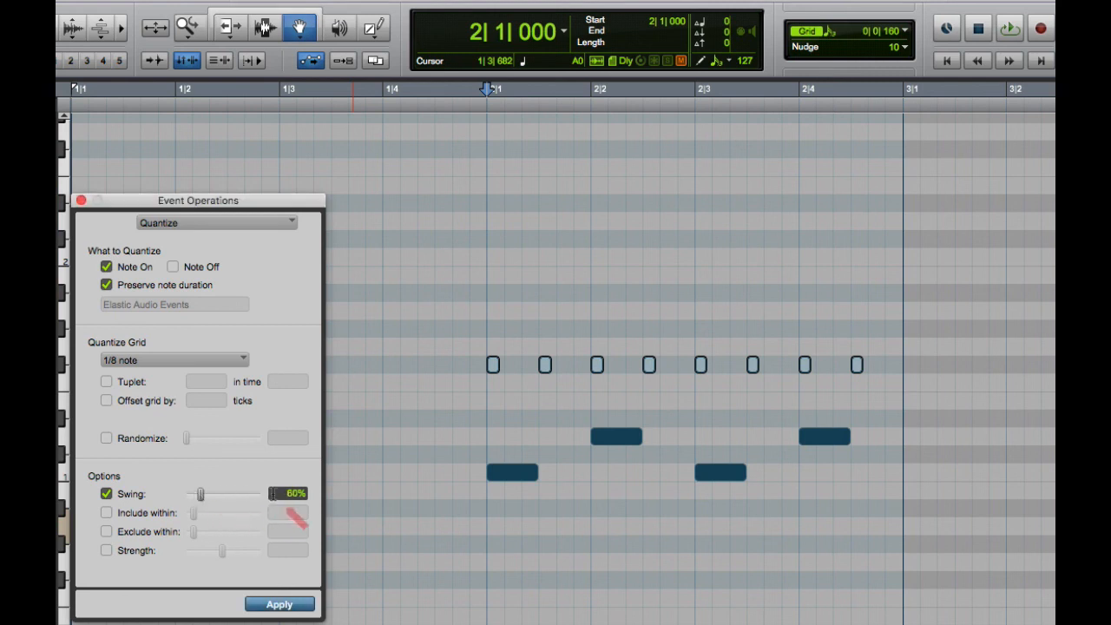
{"action": "left_click", "coordinate": [295, 493]}
{"action": "type", "text": "57"}
{"action": "left_click", "coordinate": [299, 605]}
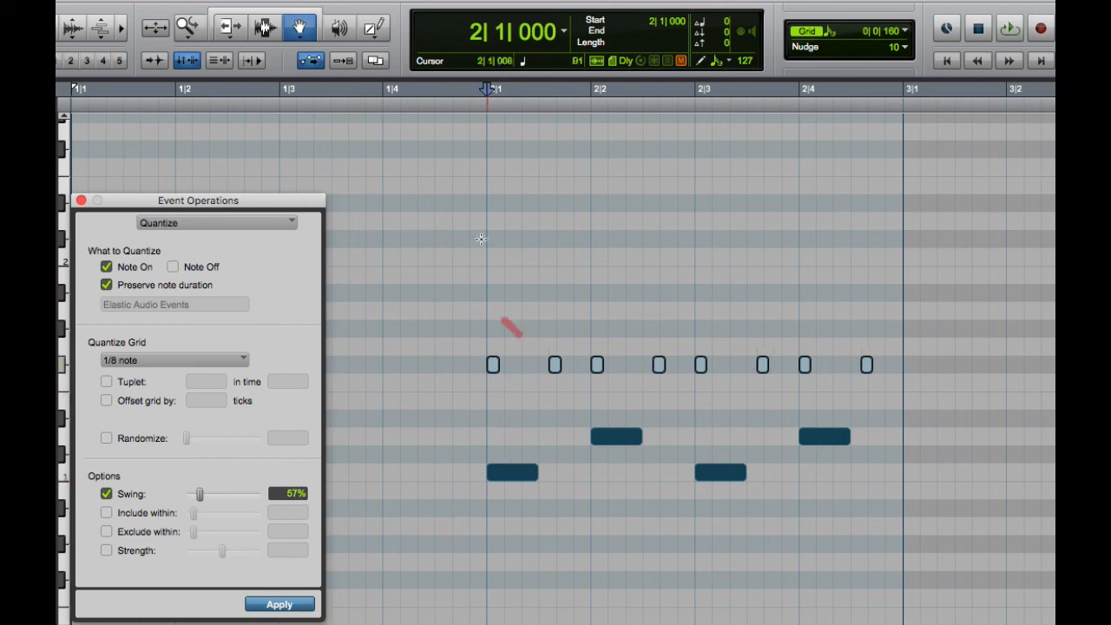
Step: Select bar 2 from 2|1|000 to 3|1|000, play the swung drum pattern, and stop playback
{"action": "left_click", "coordinate": [489, 117]}
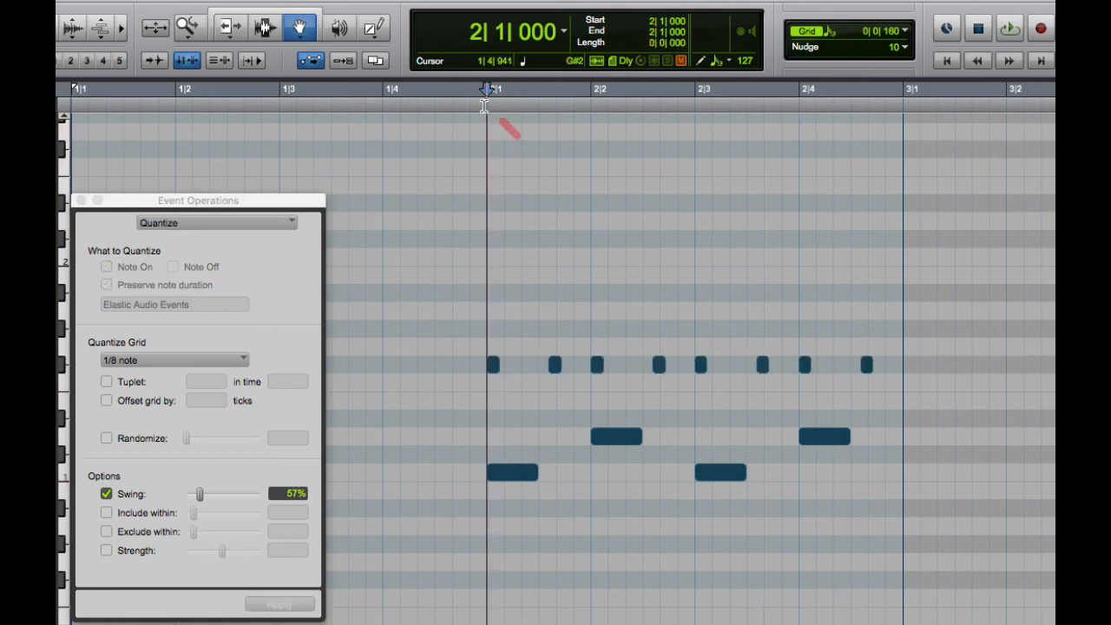
{"action": "left_click_drag", "start_coordinate": [490, 118], "coordinate": [897, 121]}
{"action": "key", "text": "space"}
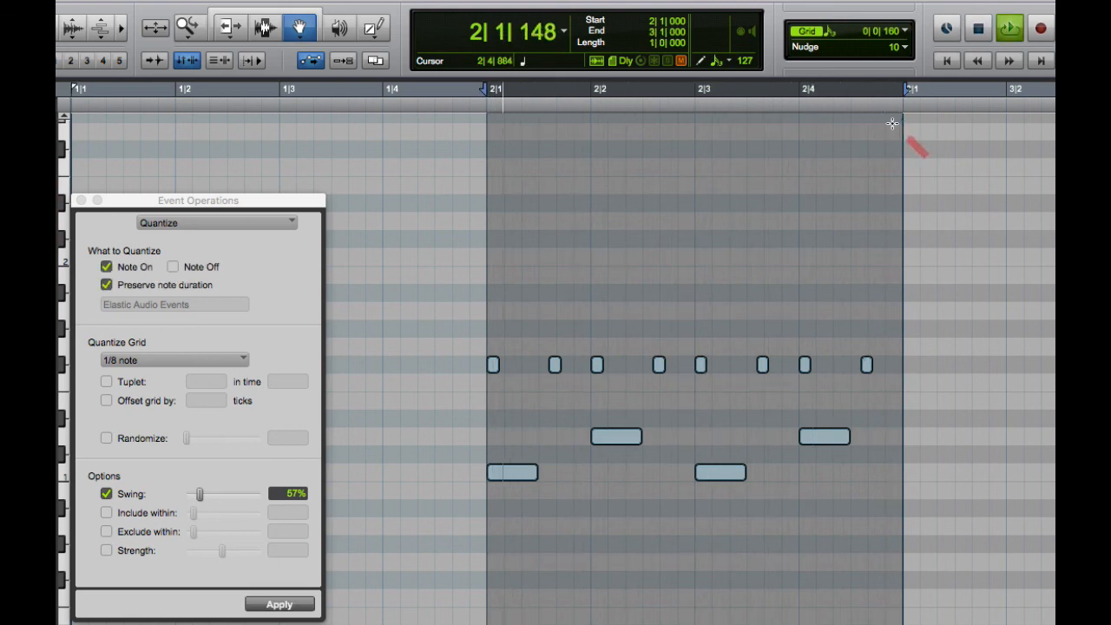
{"action": "key", "text": "space"}
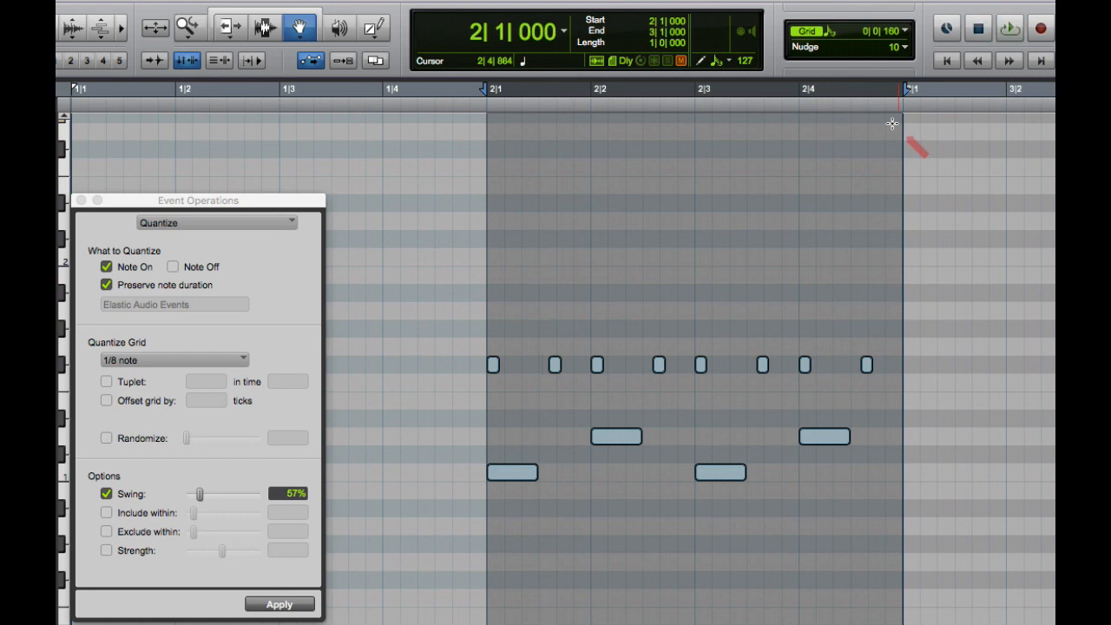